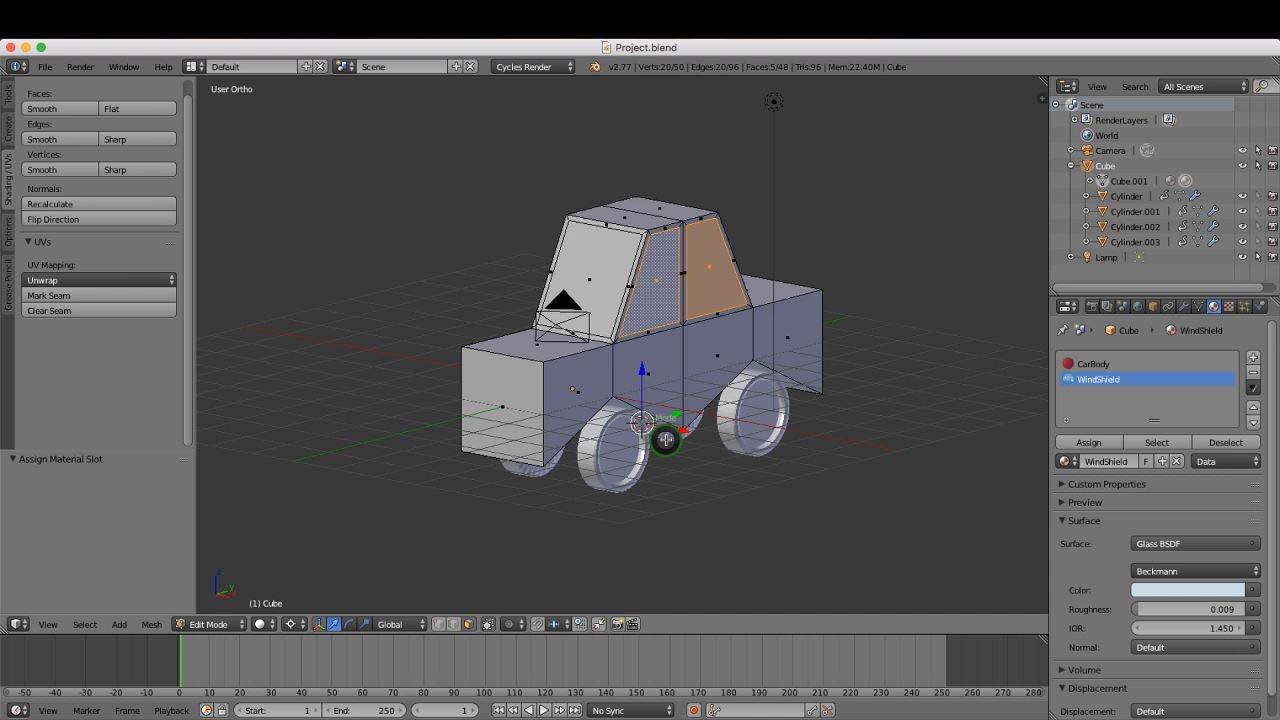
- Return the car body to Object Mode and turn on snapping with Increment as the snap element
key("Tab")
left_click(542, 441)
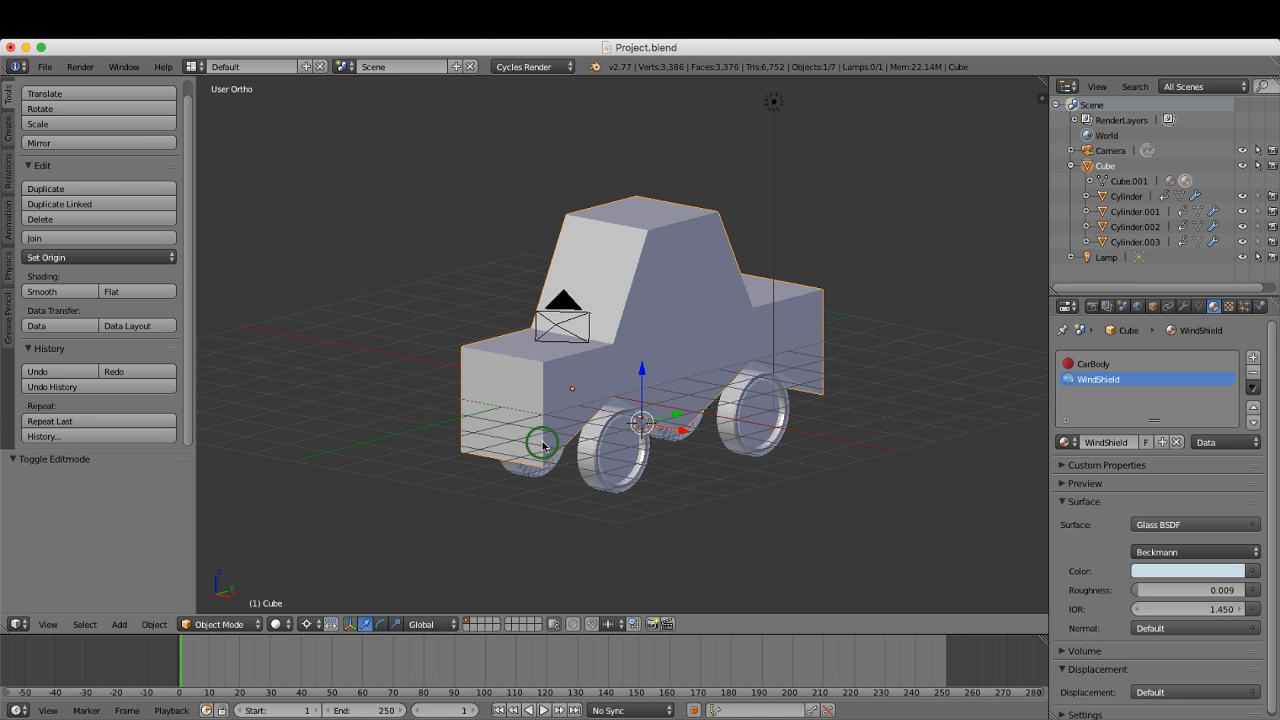
middle_click_drag(600, 449, 565, 451)
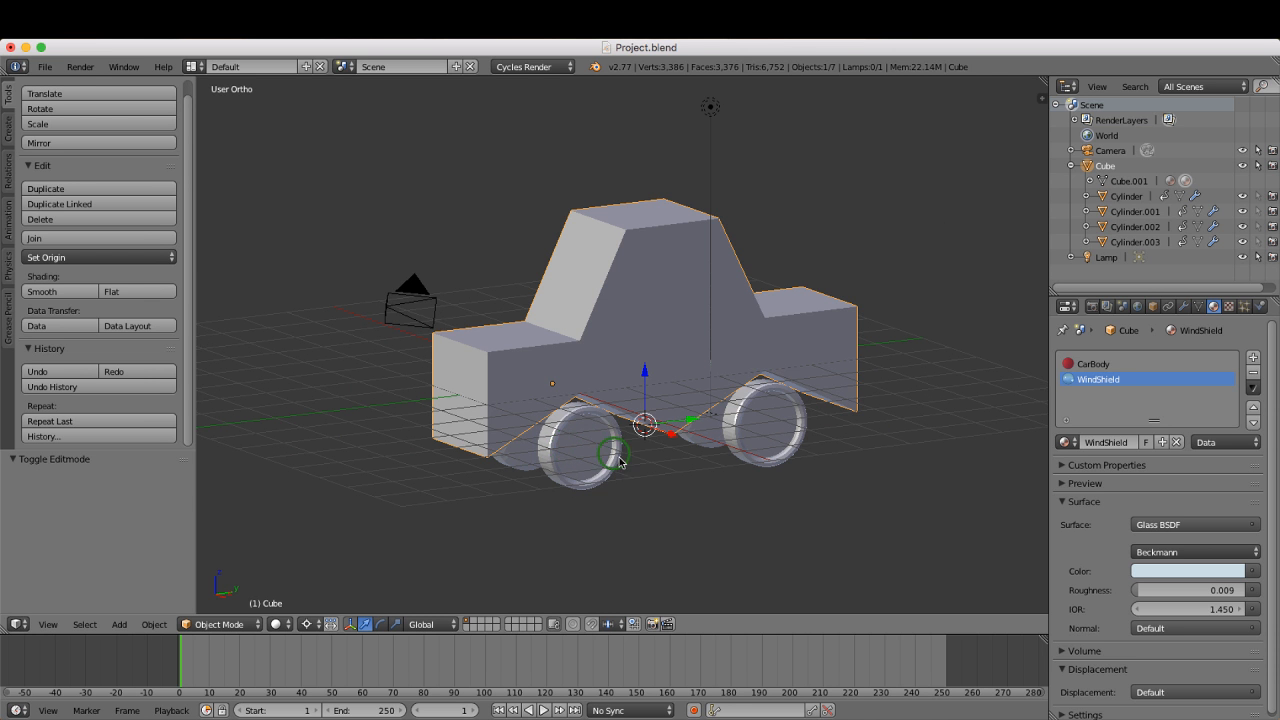
left_click(592, 624)
left_click(614, 625)
left_click(621, 625)
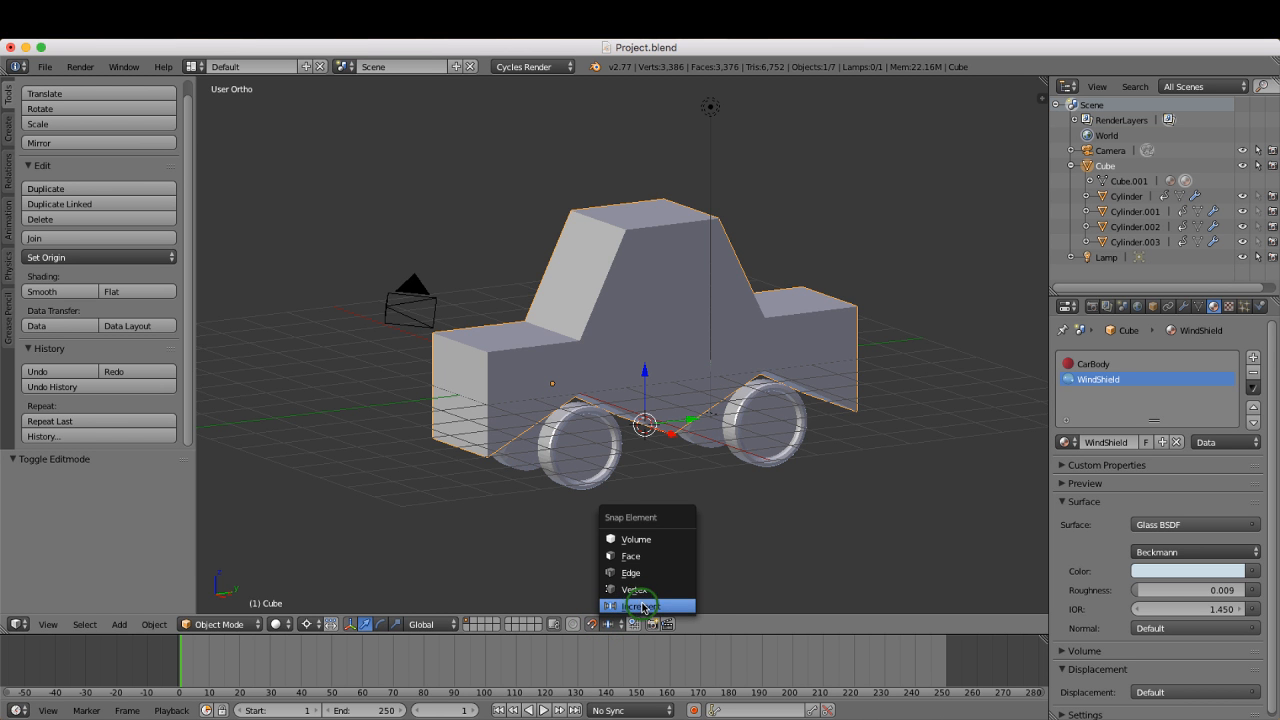
left_click(651, 607)
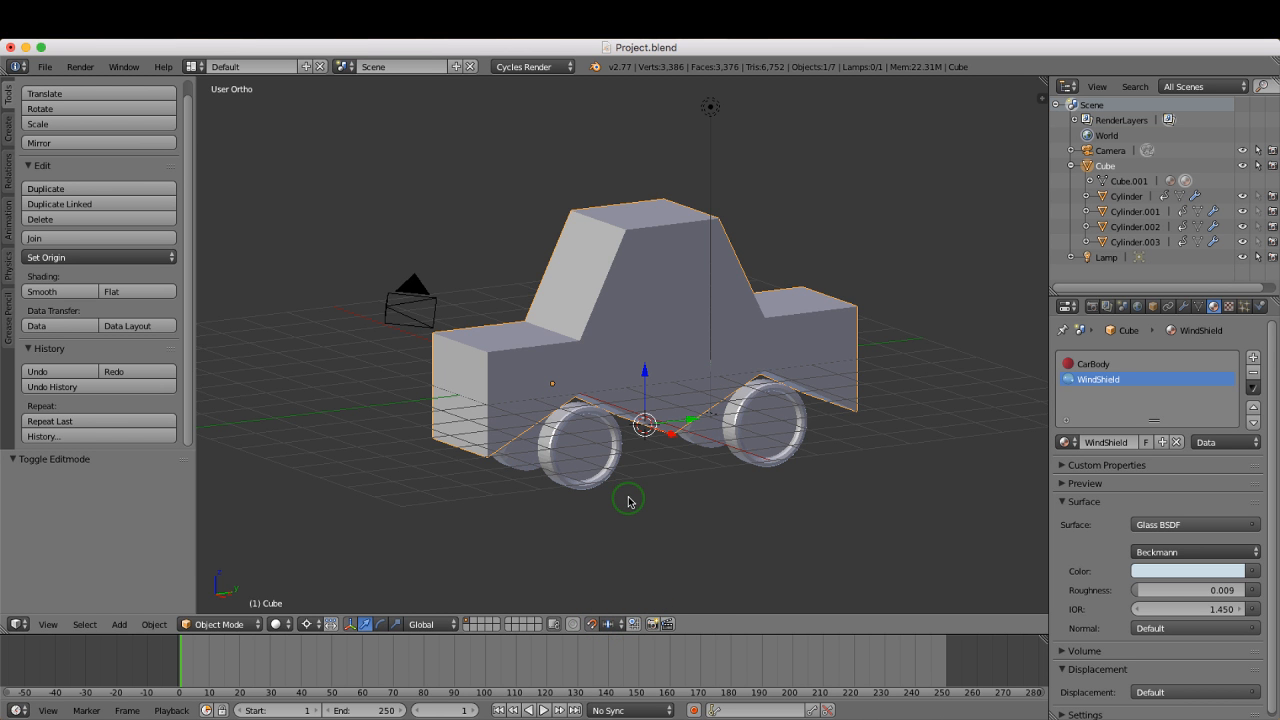
- In the right orthographic view, raise the car 1.8 units along Z so its wheels rest on the ground line
key("KP_3")
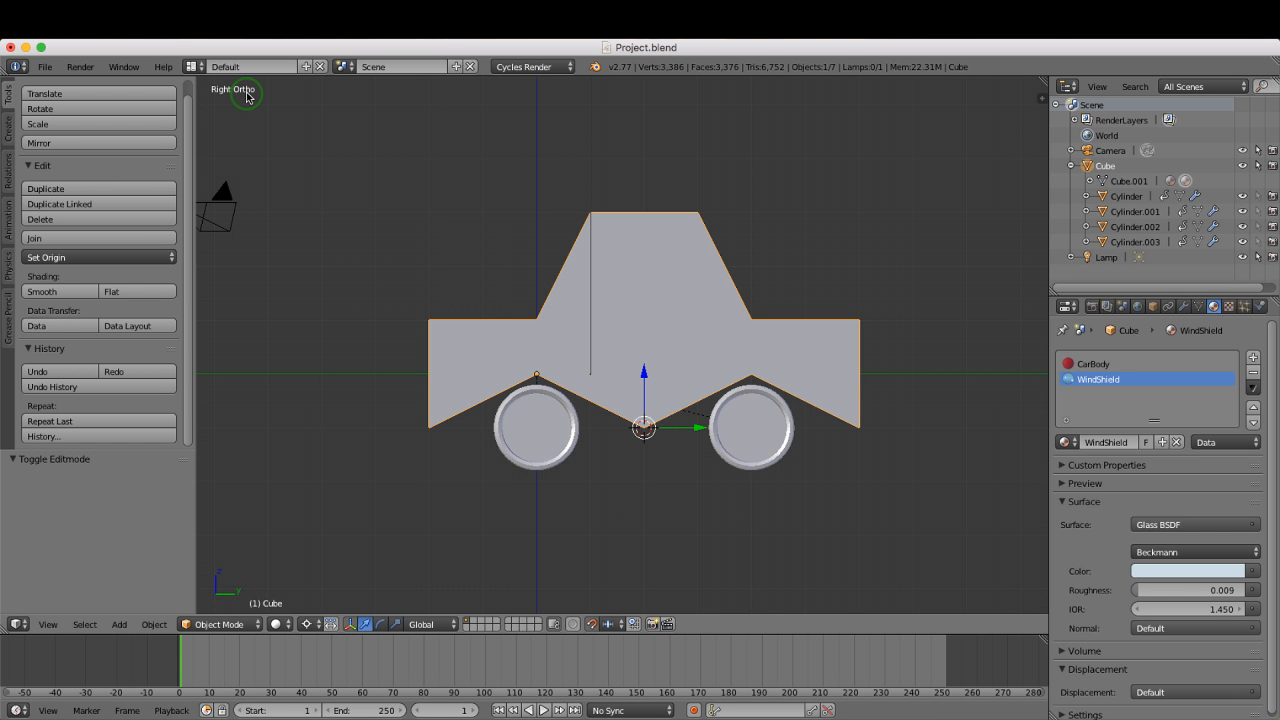
key("KP_5")
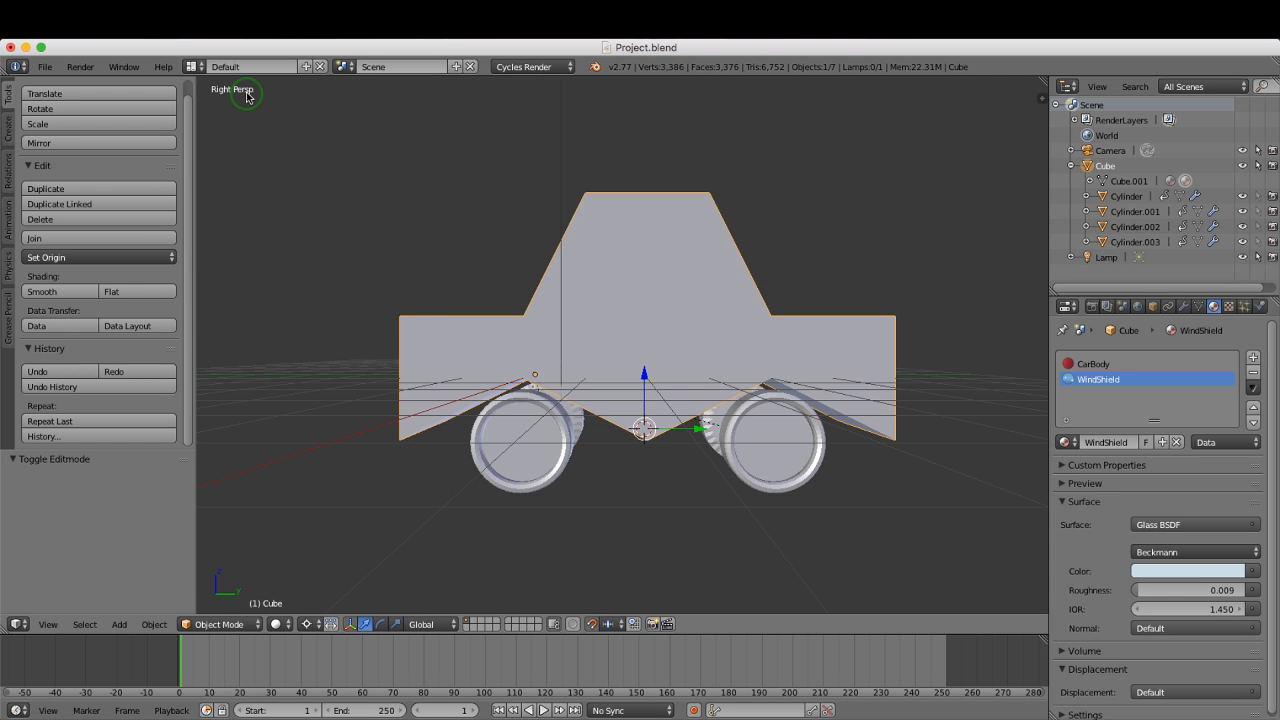
key("KP_5")
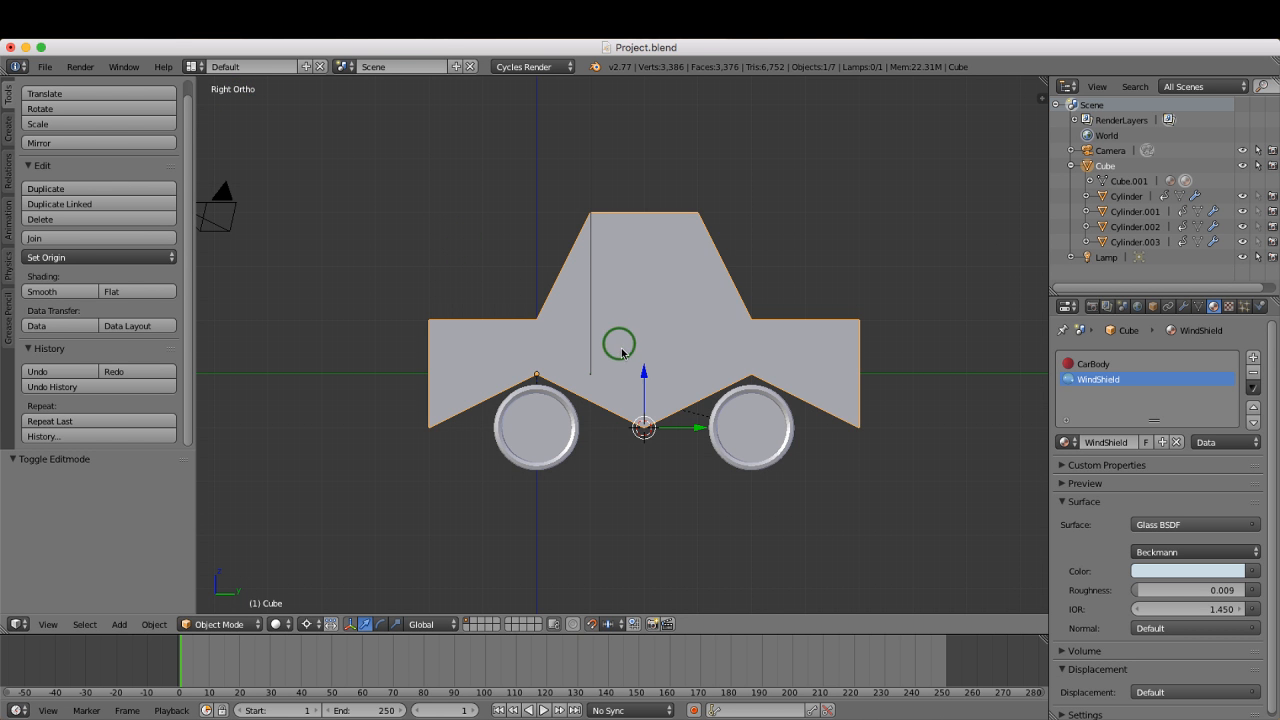
middle_click_drag(666, 387, 664, 389, "shift")
scroll(664, 393, "down", 1)
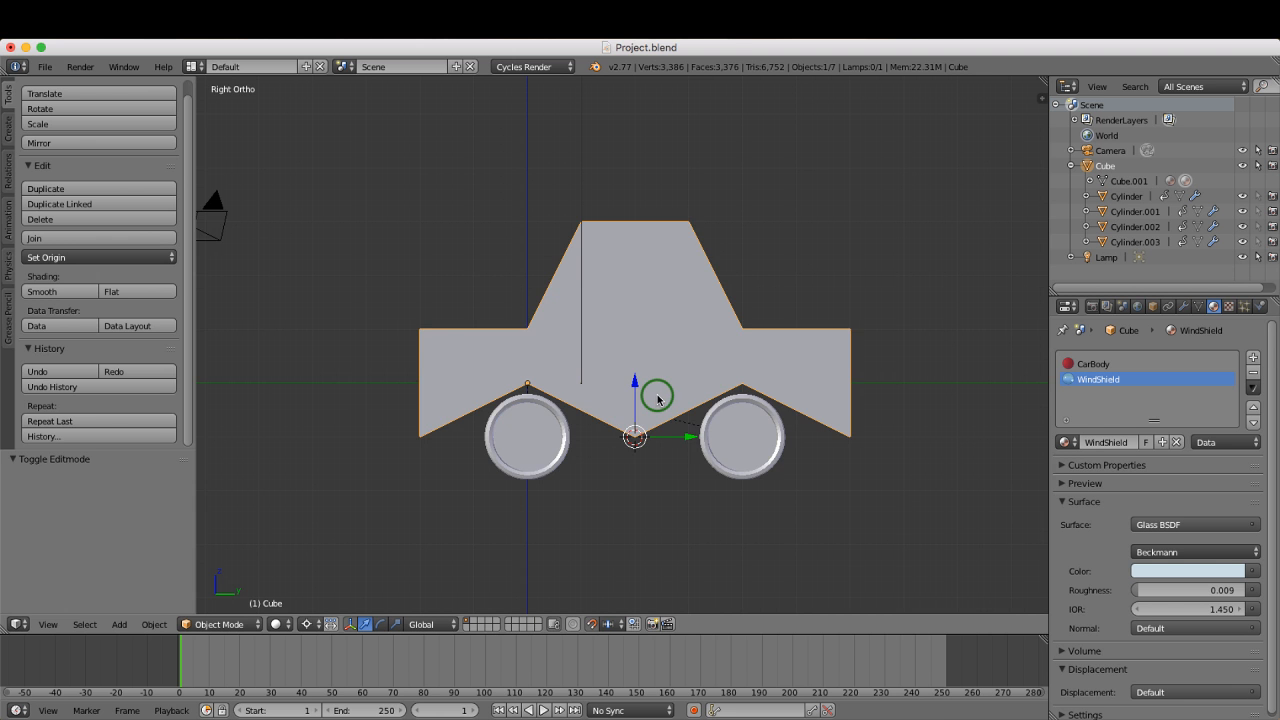
scroll(642, 405, "up", 3)
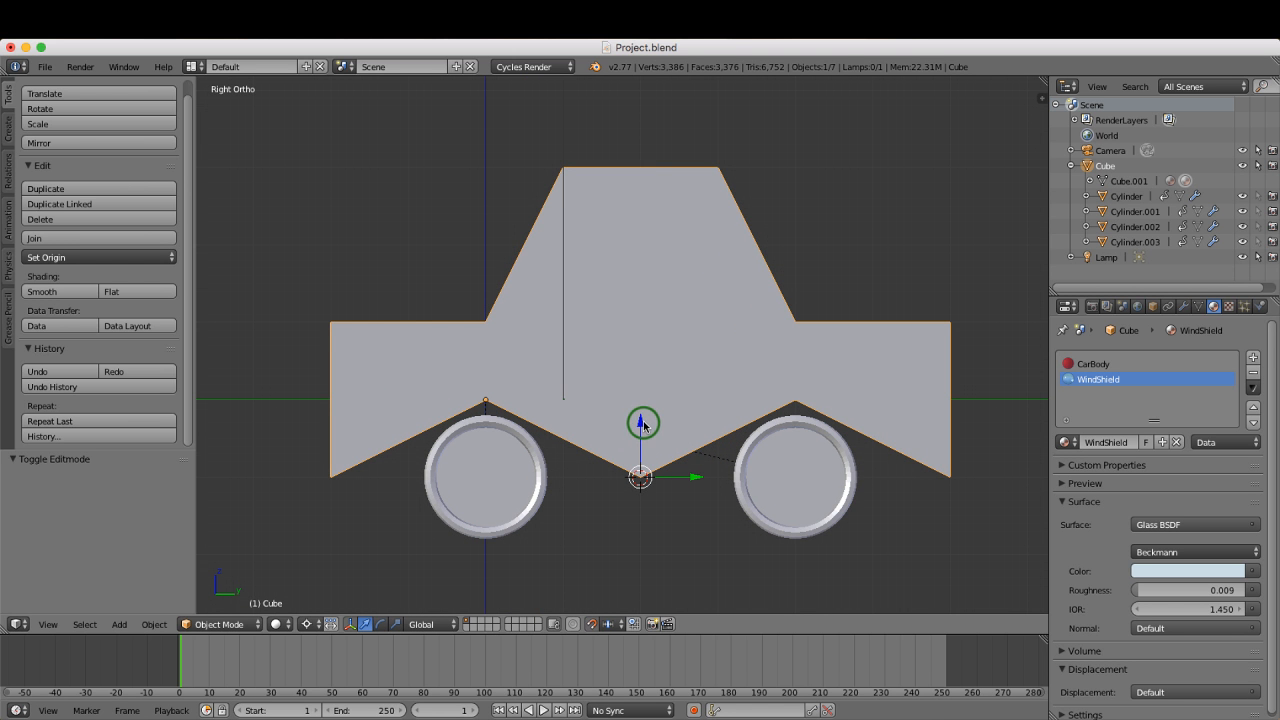
left_click_drag(641, 423, 624, 289)
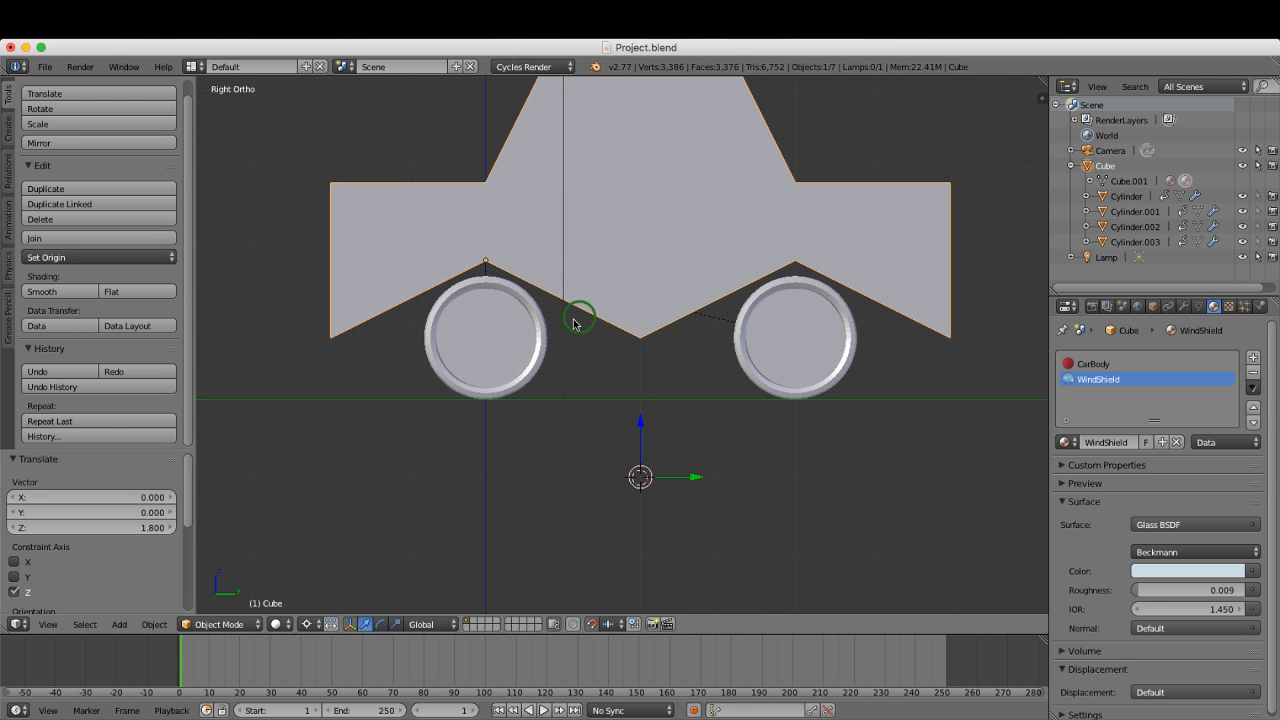
scroll(509, 371, "down", 1)
scroll(500, 391, "up", 4)
scroll(365, 455, "up", 1)
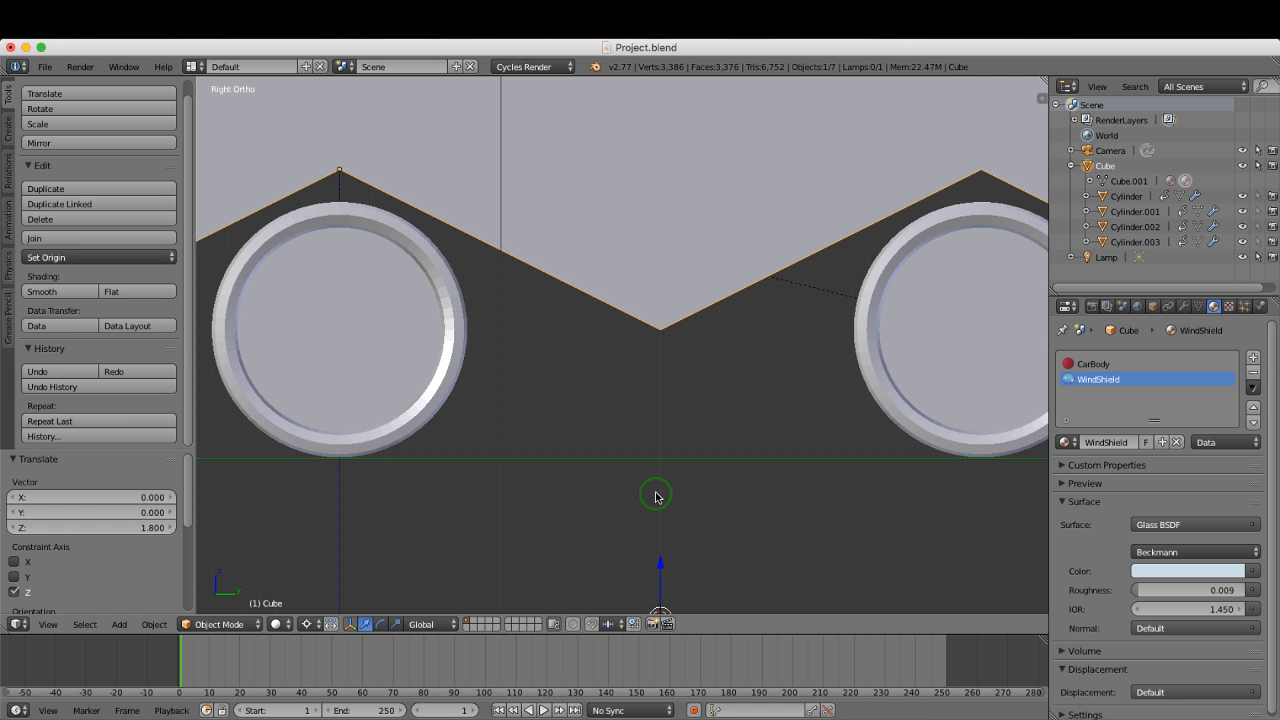
scroll(660, 492, "up", 2)
scroll(655, 492, "down", 7)
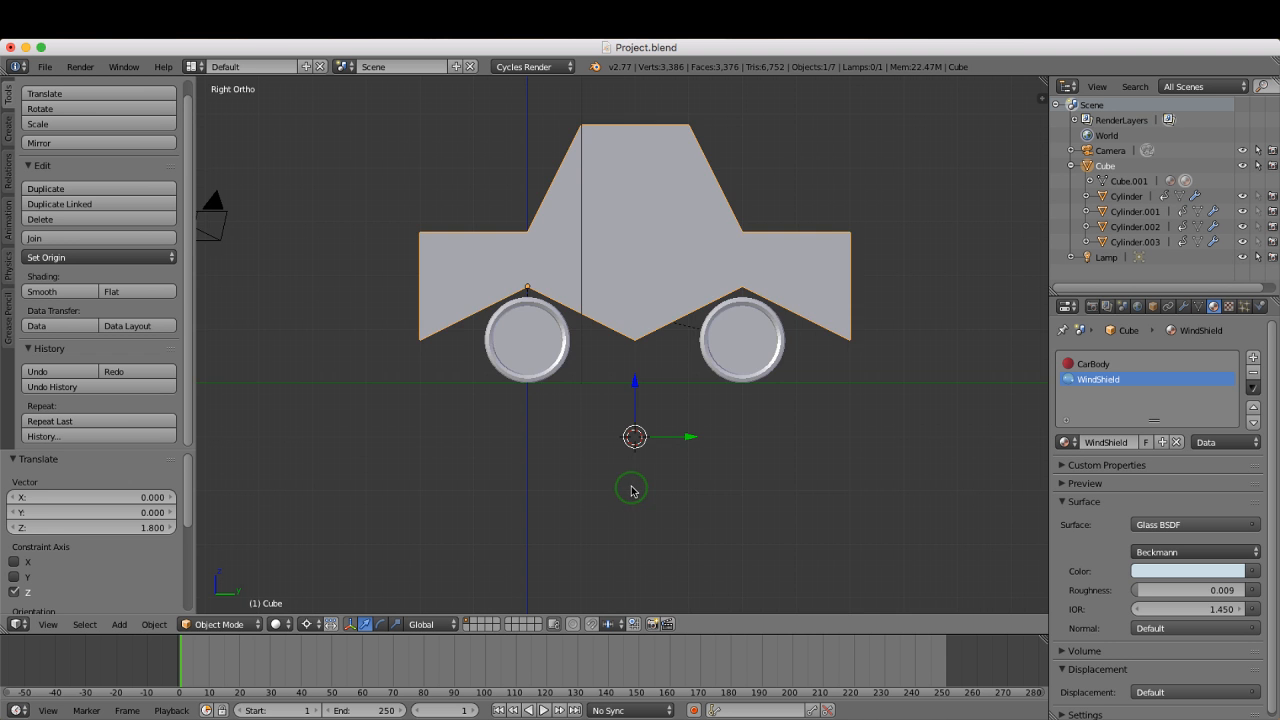
- Snap the 3D cursor to the scene's center
middle_click_drag(655, 495, 674, 514)
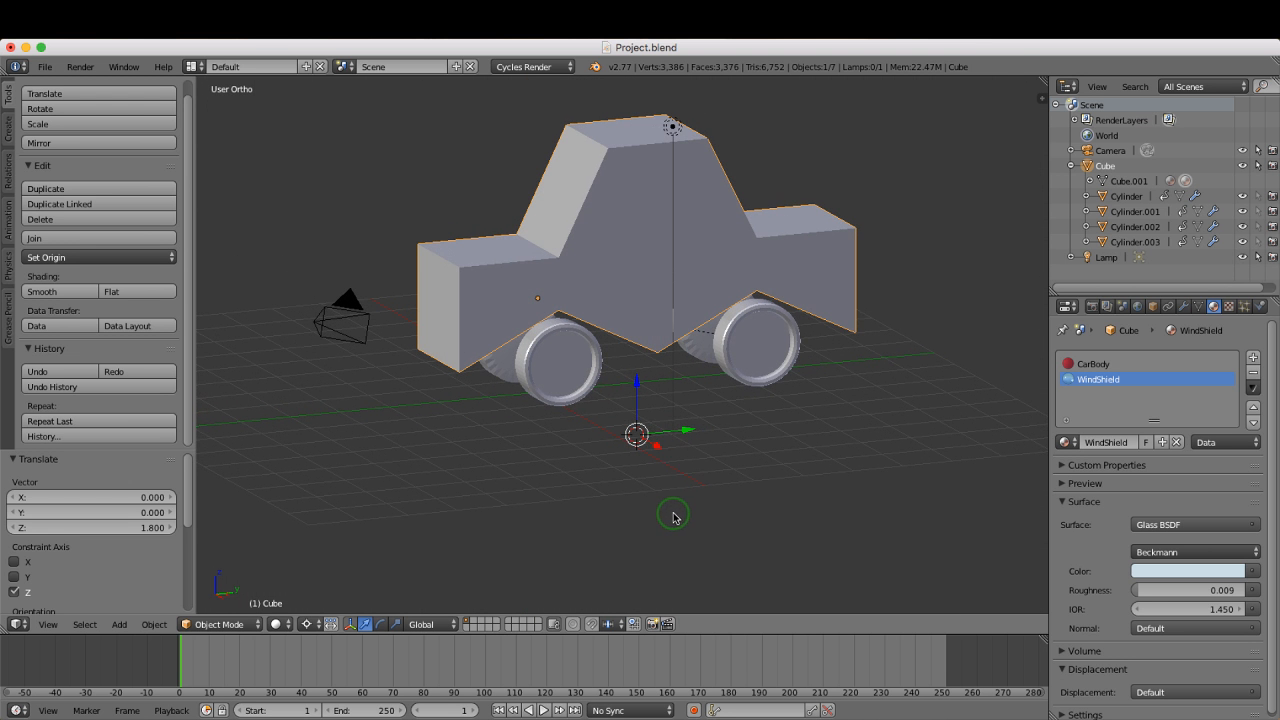
key("shift+s")
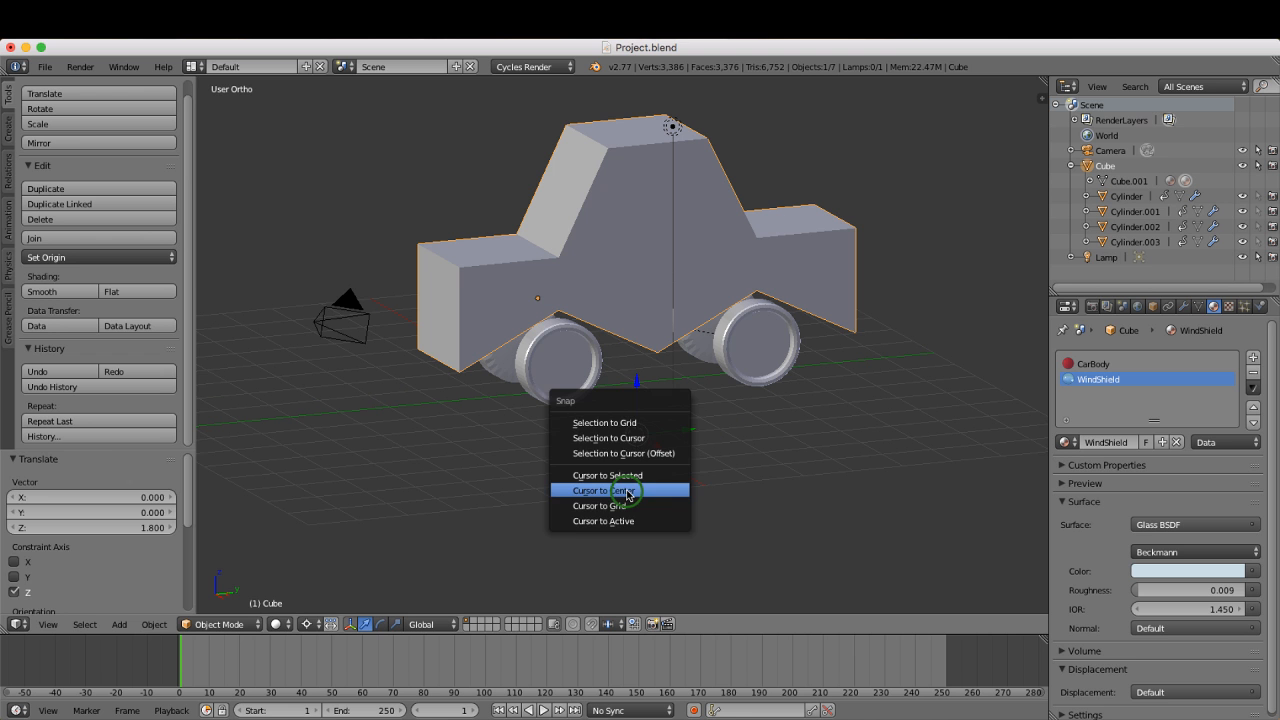
left_click(628, 492)
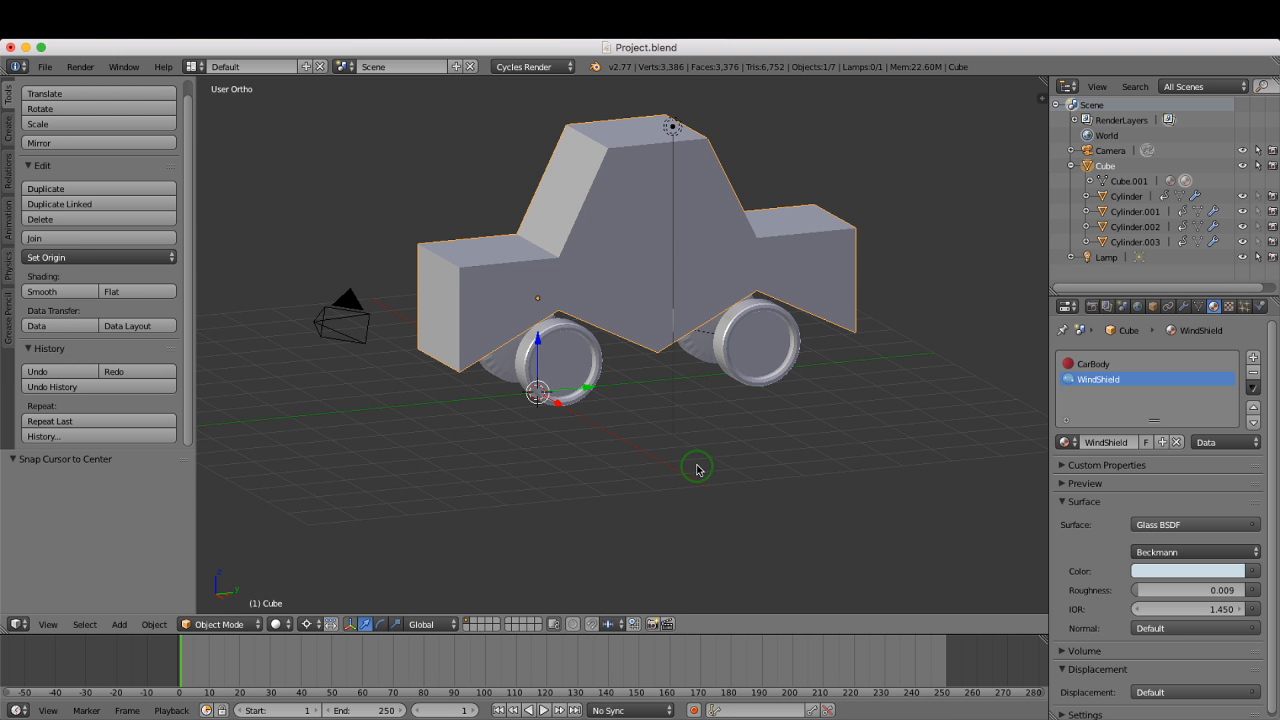
- Add a mesh plane at the 3D cursor and scale it by 10 to form the ground
key("shift+a")
mouse_move(699, 467)
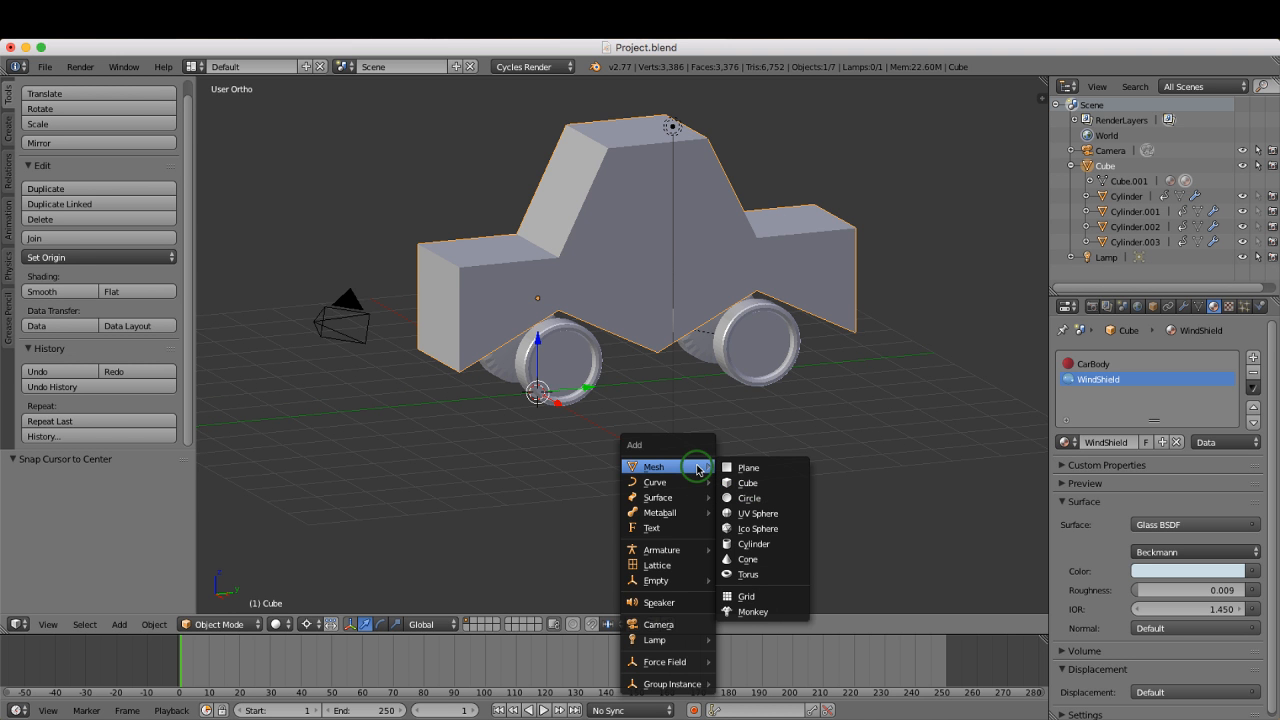
left_click(750, 468)
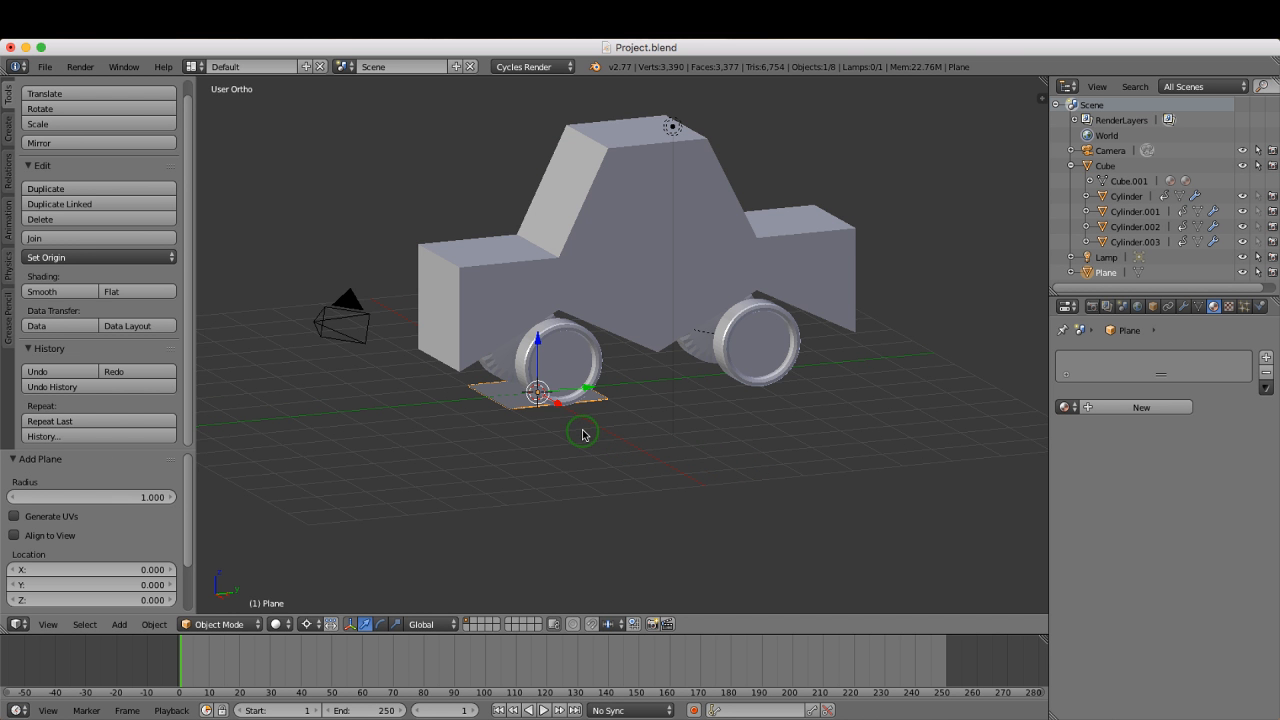
mouse_move(583, 434)
middle_mouse_down()
mouse_move(651, 431)
mouse_move(587, 450)
middle_mouse_up()
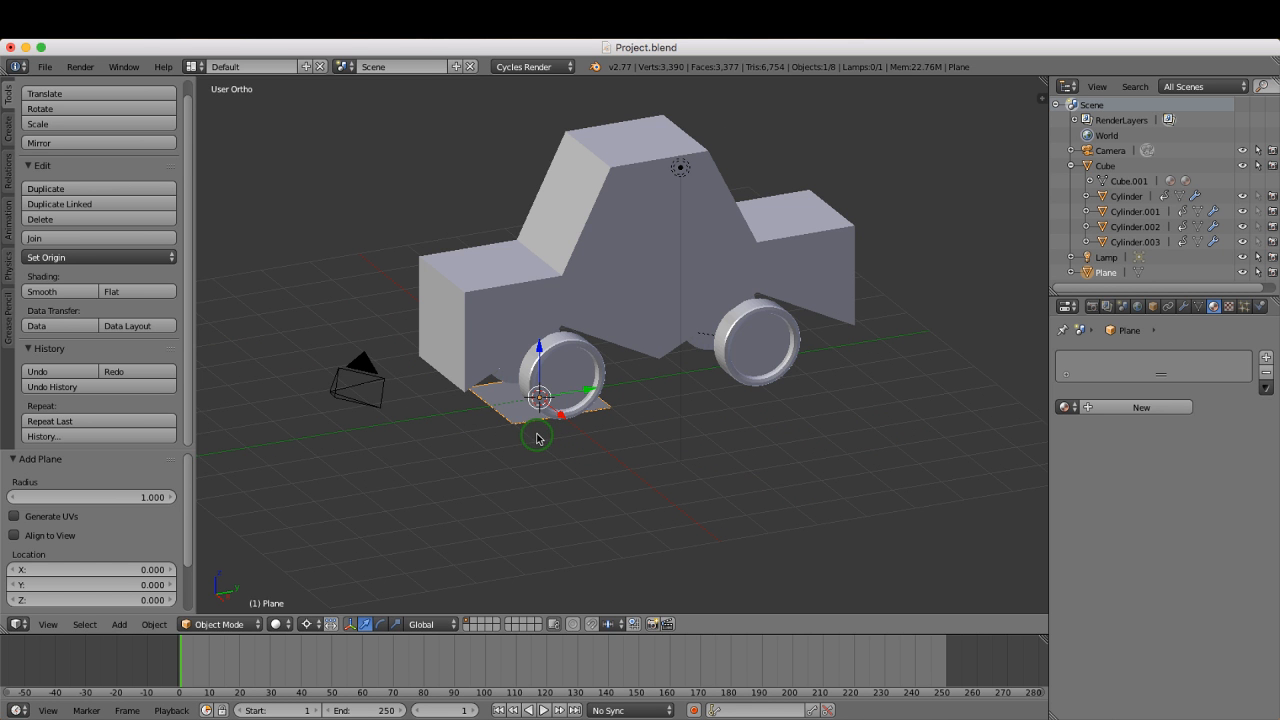
key("s")
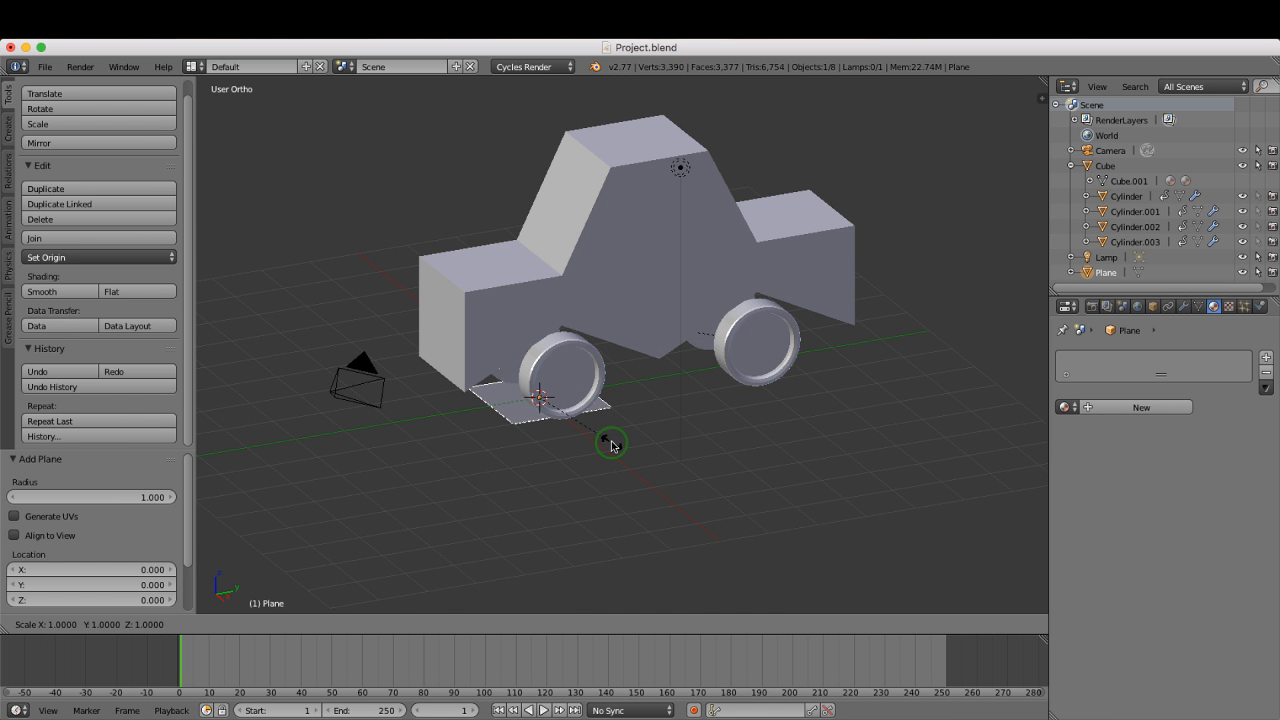
key("1")
key("0")
key("Return")
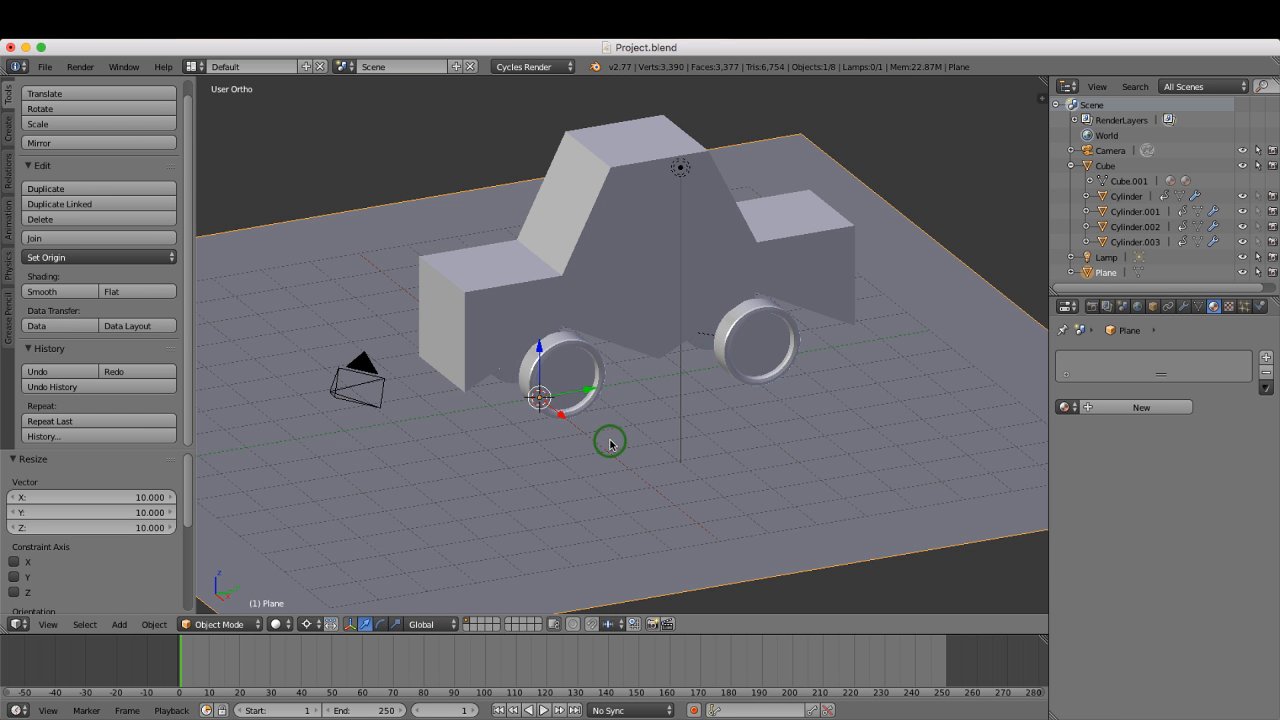
- Put the ground plane in Edit Mode and, from the top orthographic view, add two evenly spaced loop cuts running along Y
key("Tab")
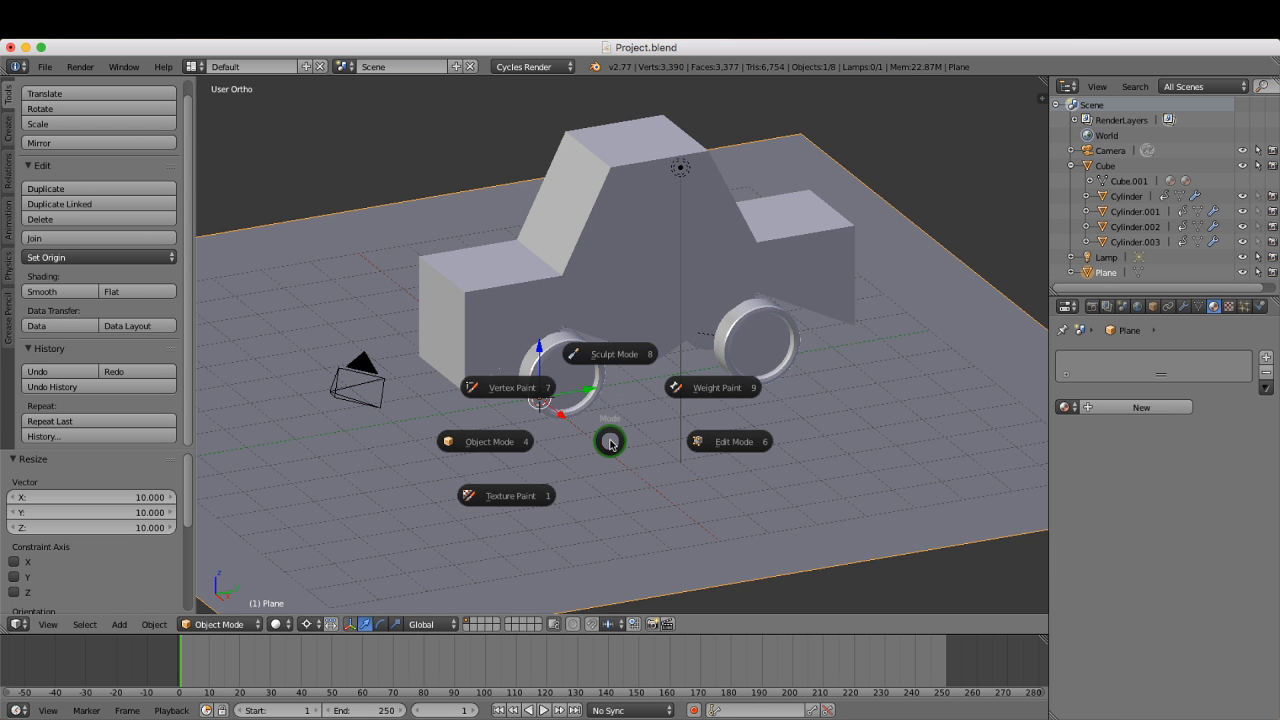
left_click(728, 444)
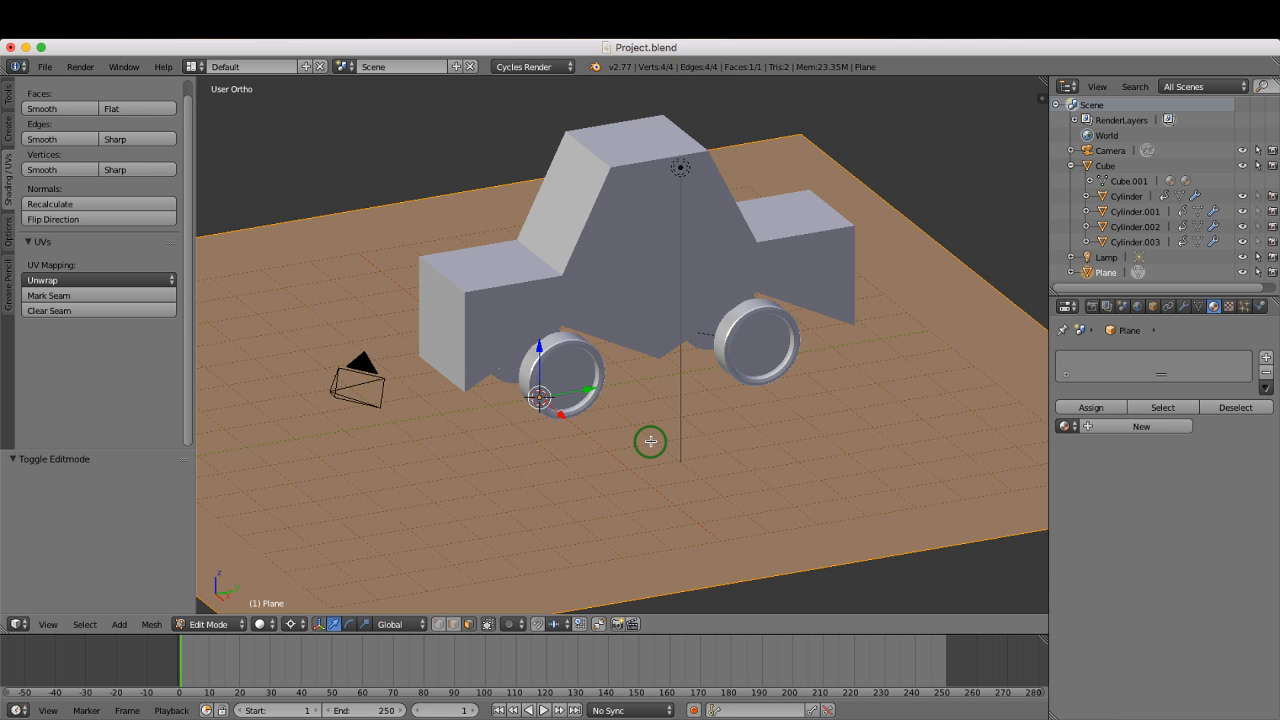
key("KP_7")
scroll(650, 441, "up", 1)
scroll(650, 441, "down", 6)
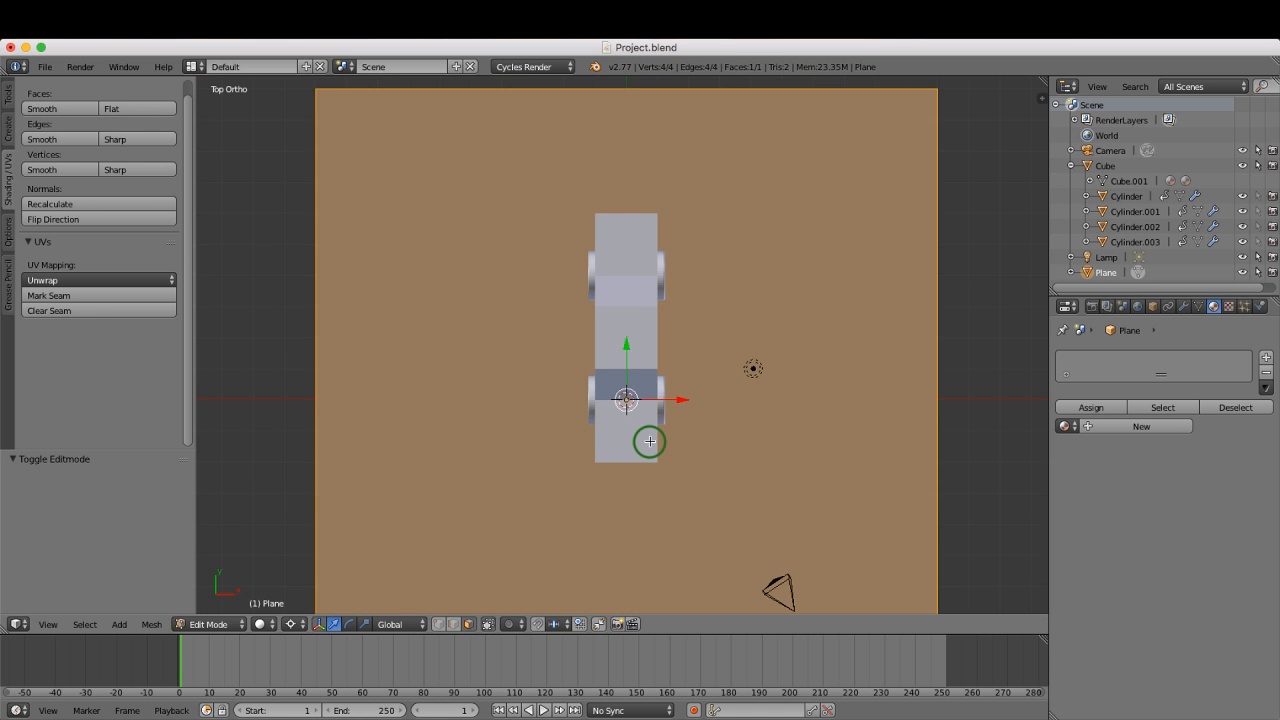
middle_click_drag(663, 450, 648, 436, "shift")
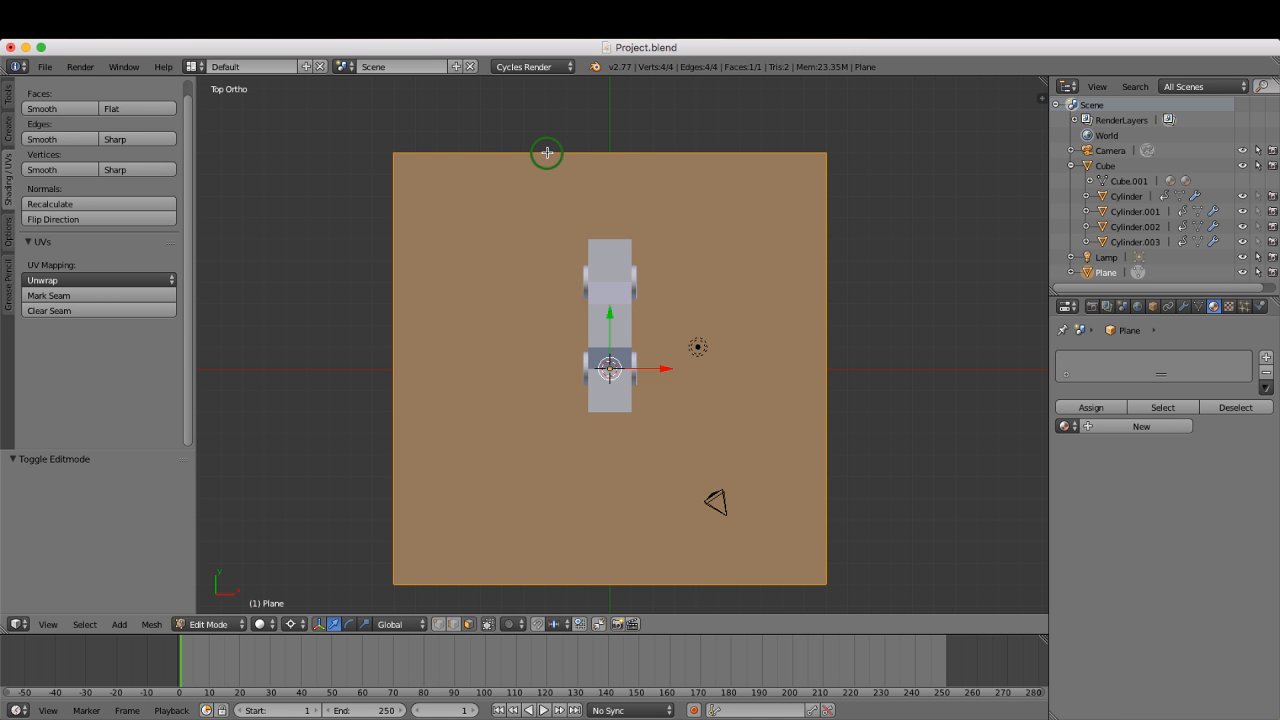
key("ctrl+r")
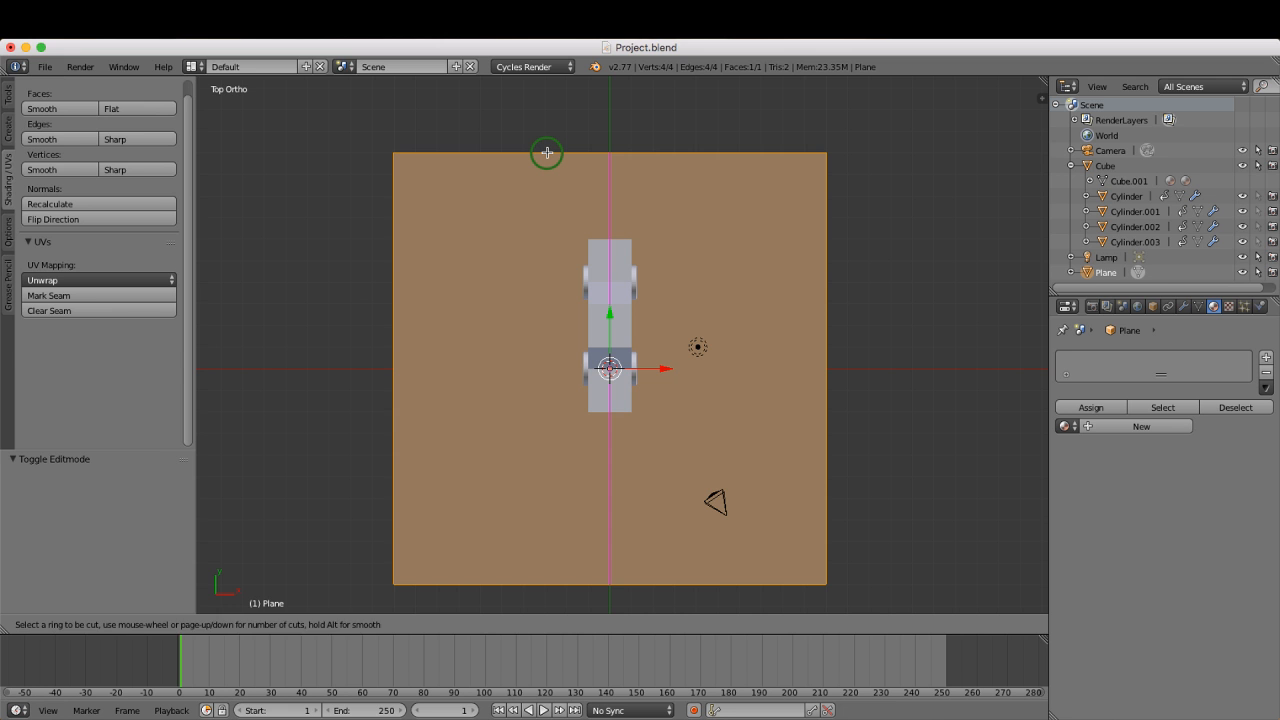
scroll(546, 152, "up", 1)
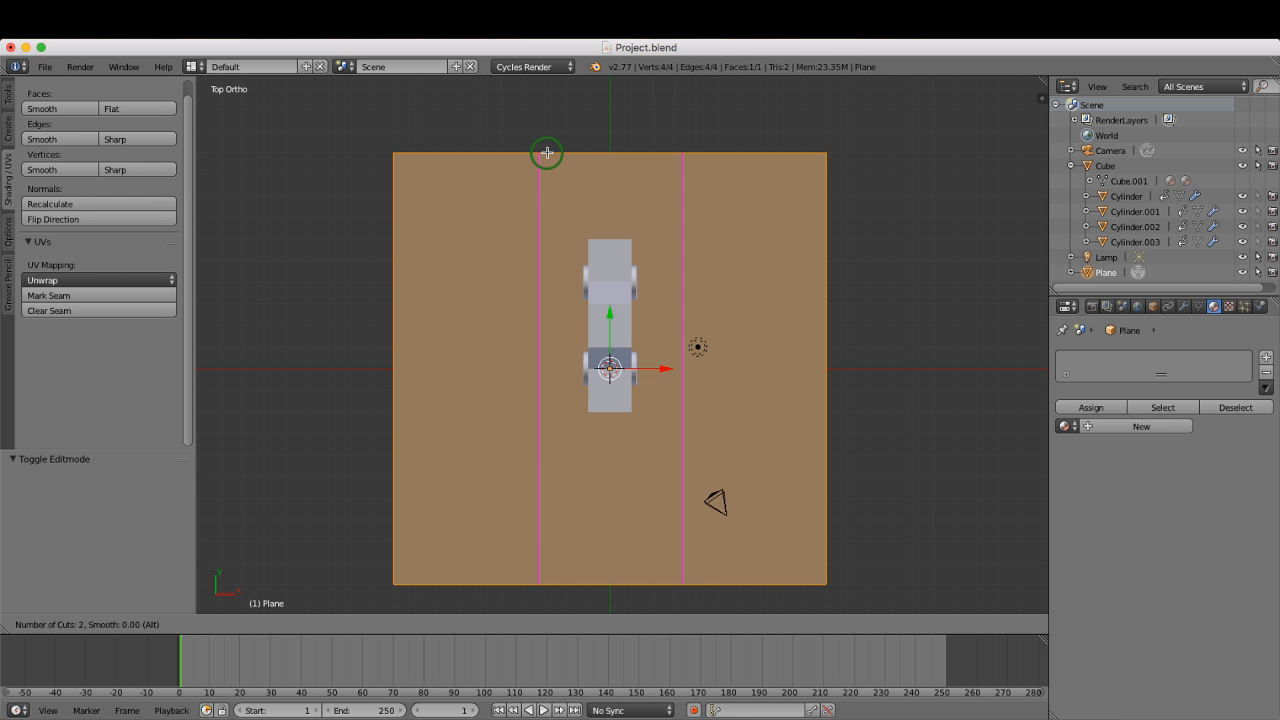
left_click(546, 152)
mouse_move(547, 152)
left_mouse_down()
mouse_move(520, 154)
mouse_move(566, 160)
mouse_move(500, 157)
mouse_move(560, 160)
mouse_move(531, 160)
mouse_move(549, 161)
left_mouse_up()
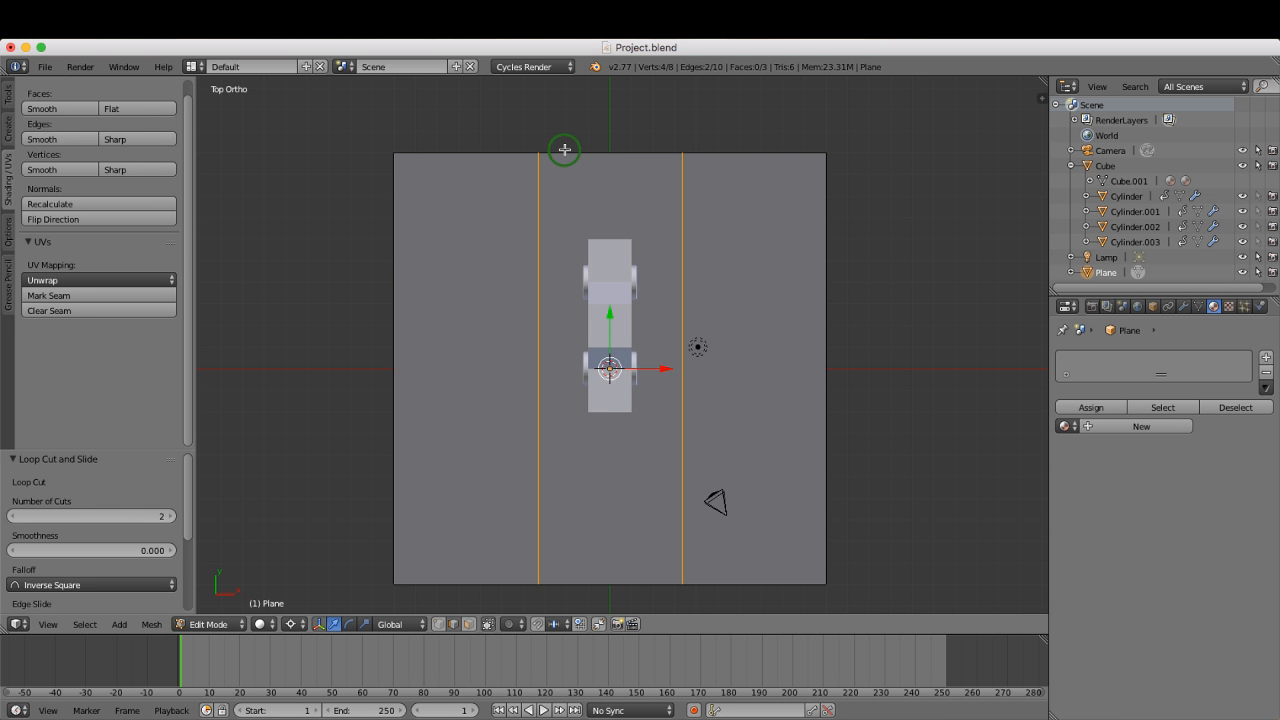
- Scale the two new edge loops outward along X by about 2.255, toward the plane's side edges
key("s")
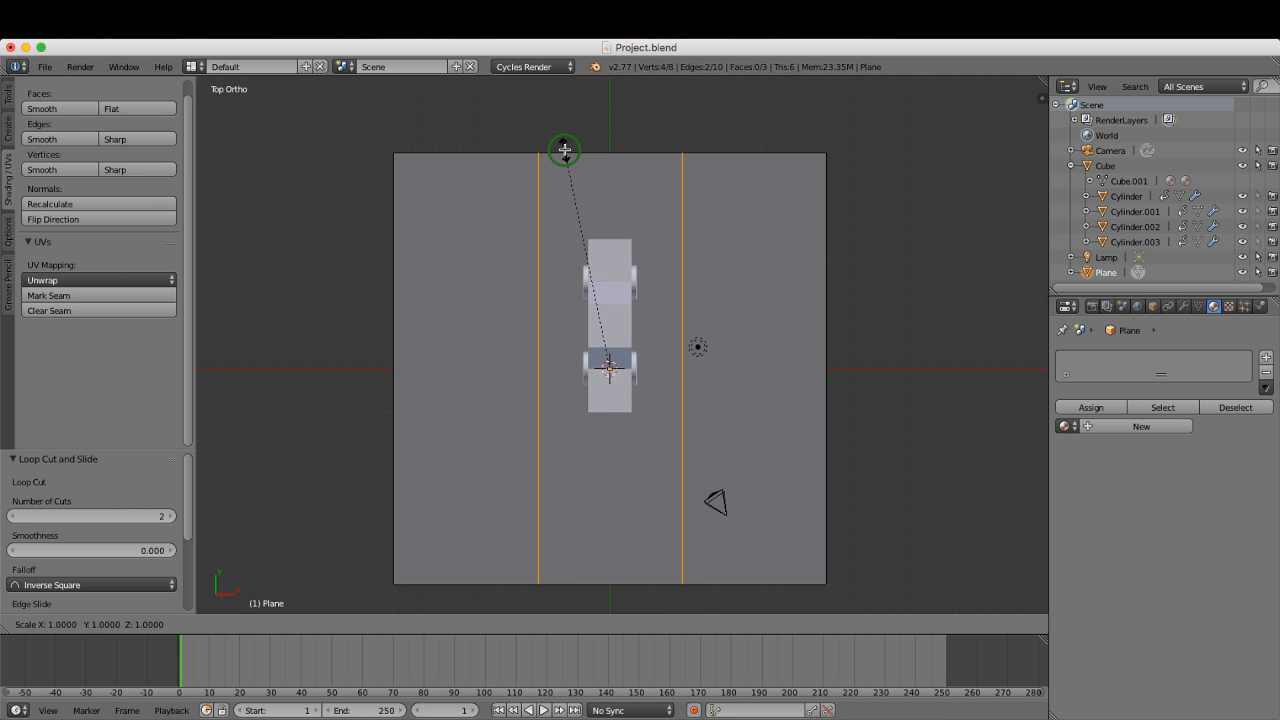
key("x")
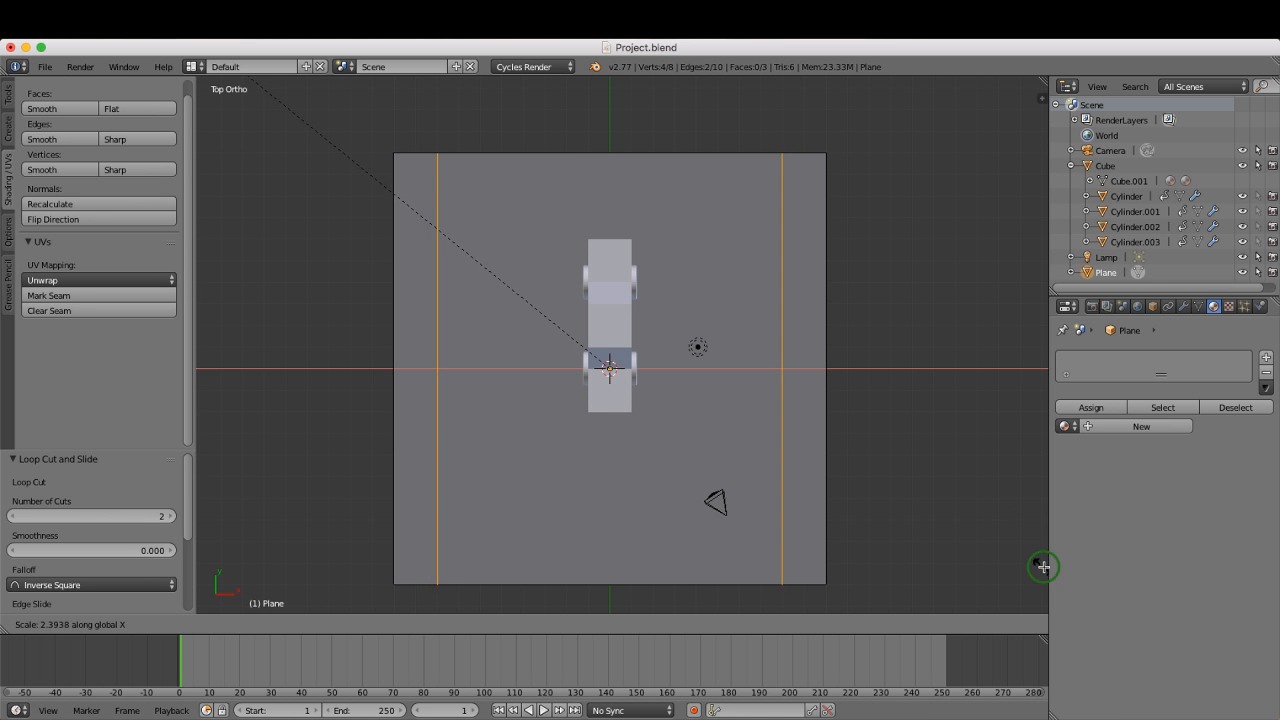
left_click(230, 573)
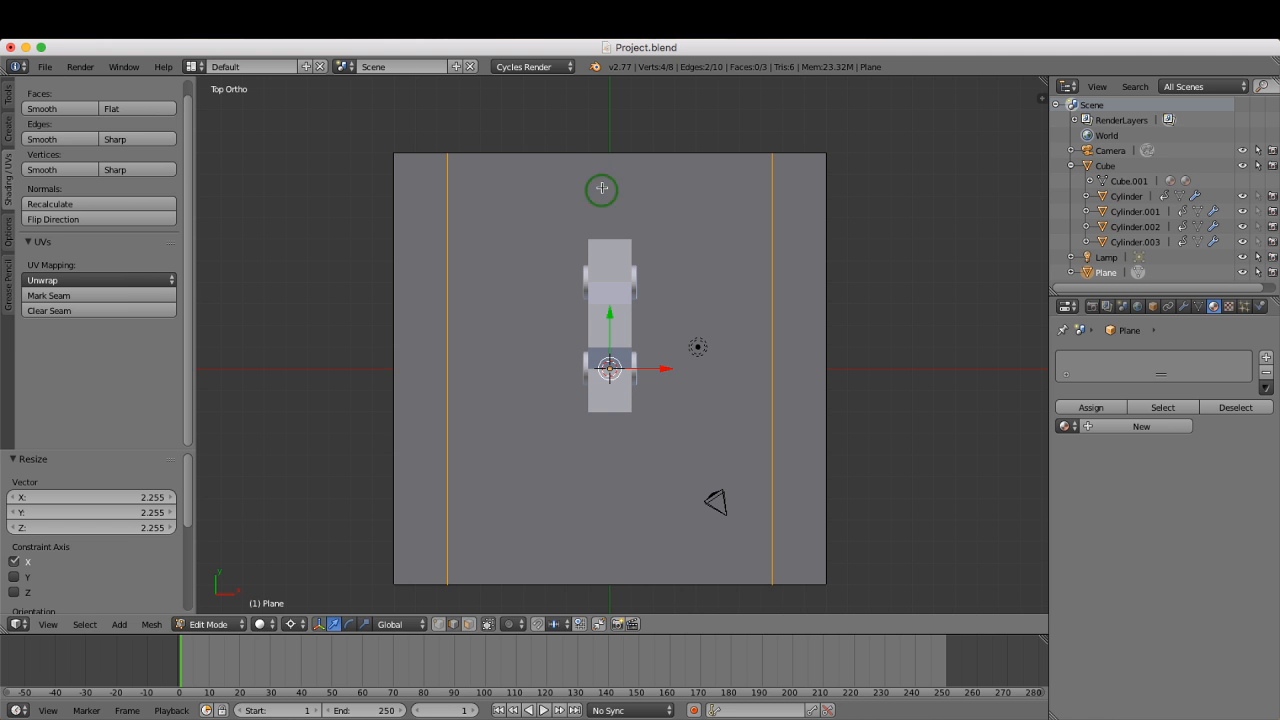
- Add two more evenly spaced loop cuts along Y in the plane's wide middle section, without sliding them
key("ctrl+r")
scroll(603, 168, "up", 1)
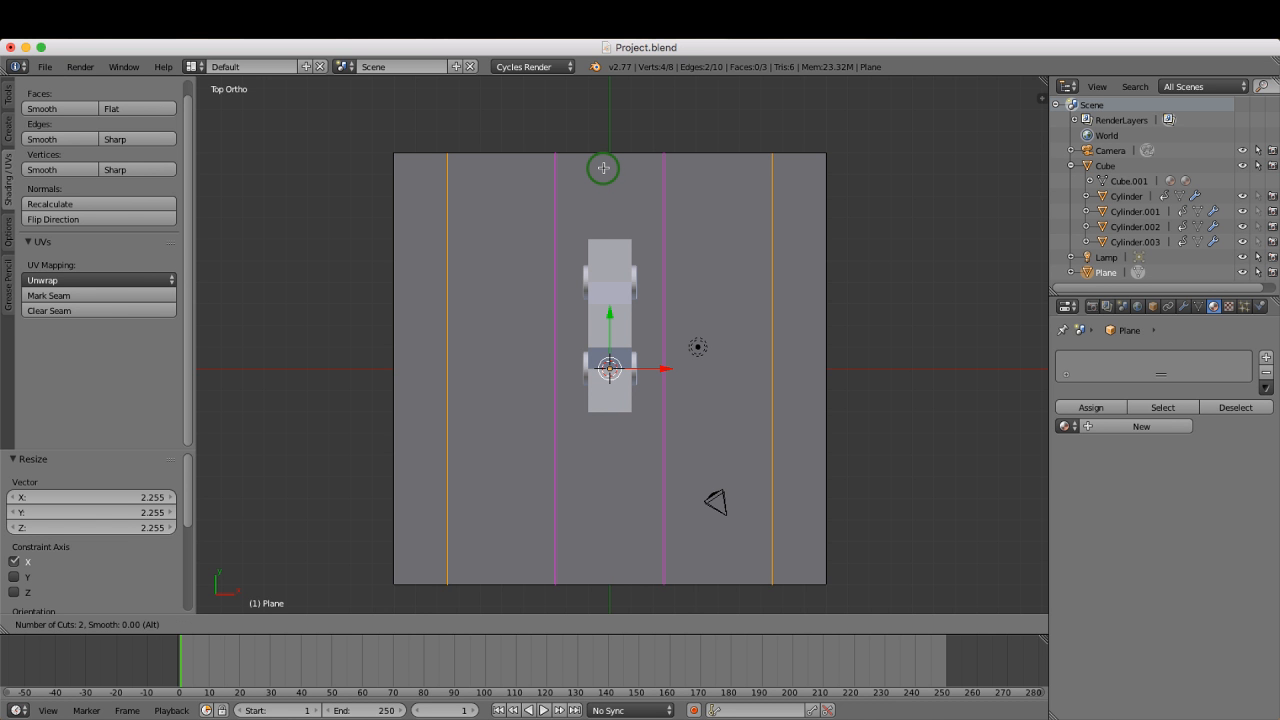
left_click(603, 168)
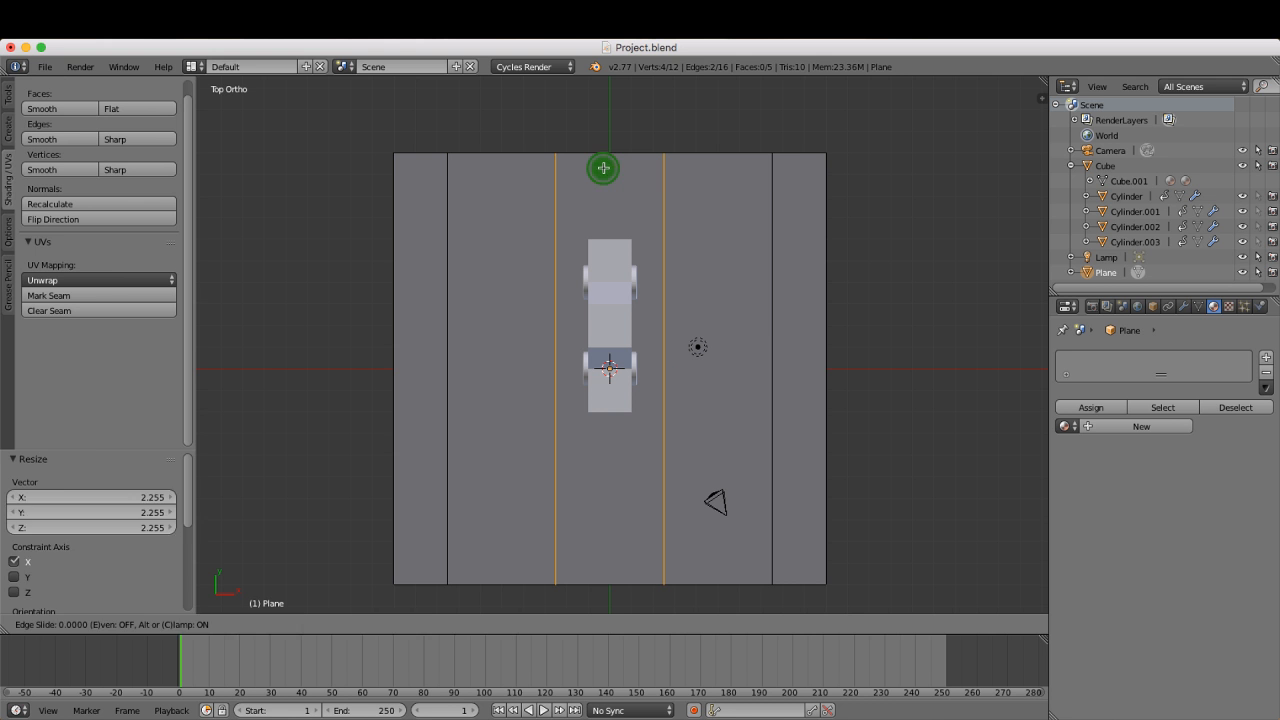
left_click(603, 168)
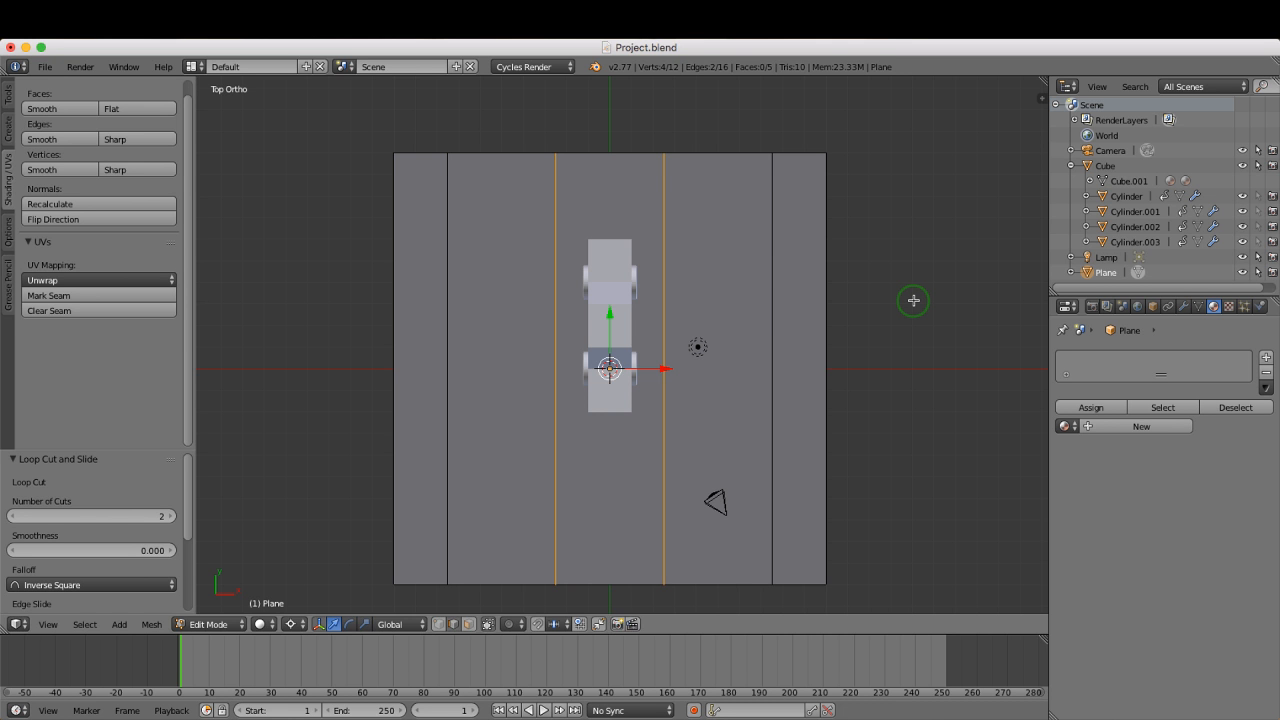
- Scale the two middle edge loops inward along X by about 0.159 to form a narrow center strip
key("s")
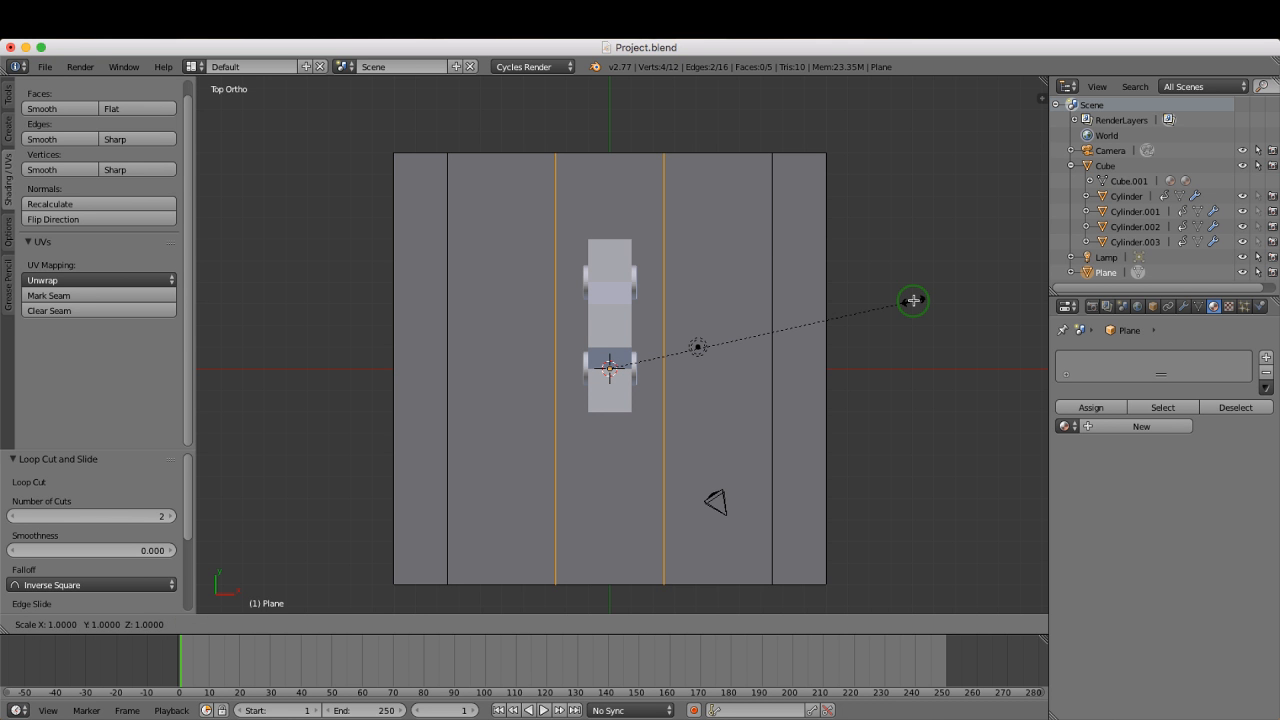
key("x")
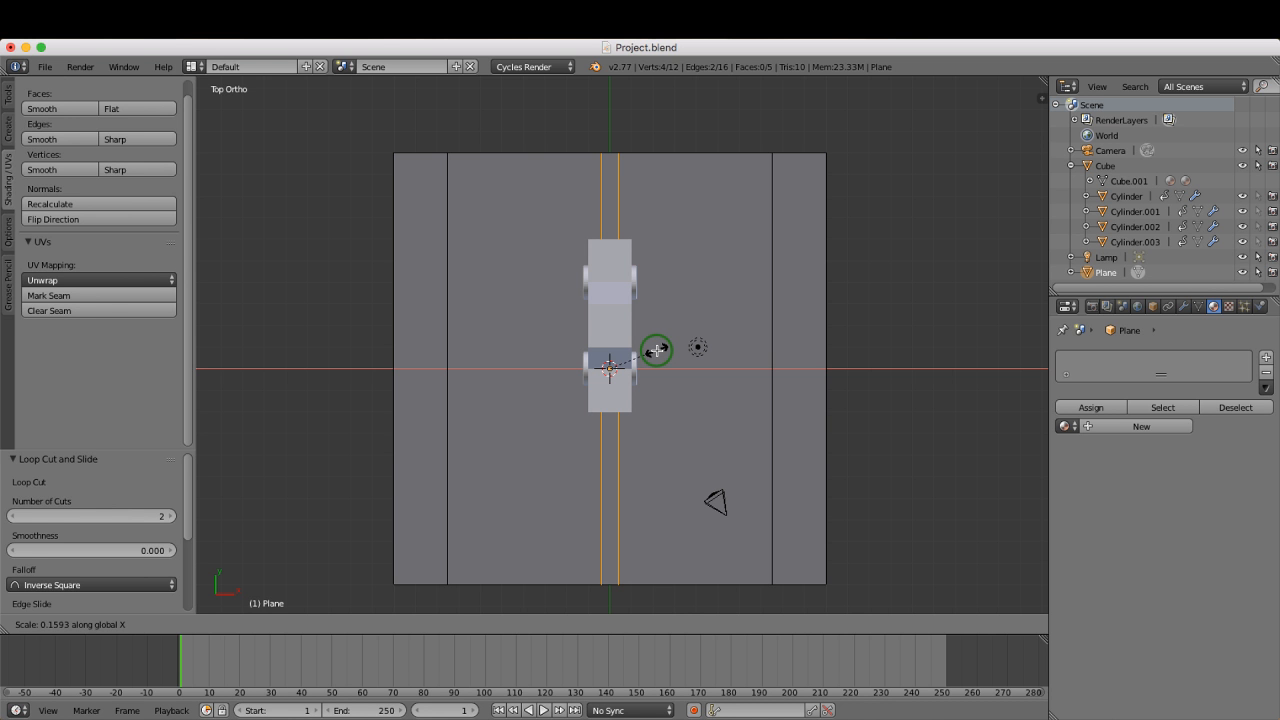
left_click(656, 349)
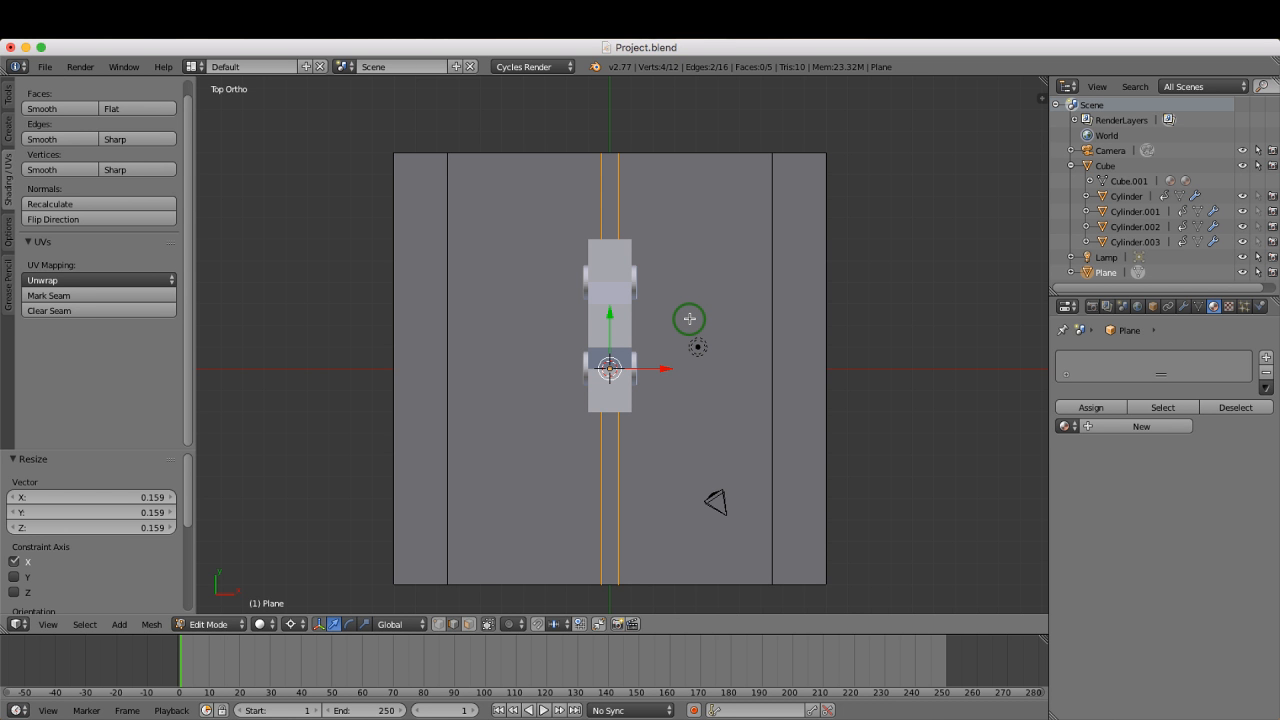
- Switch the plane to face selection and give it a new material named Road
key("ctrl+Tab")
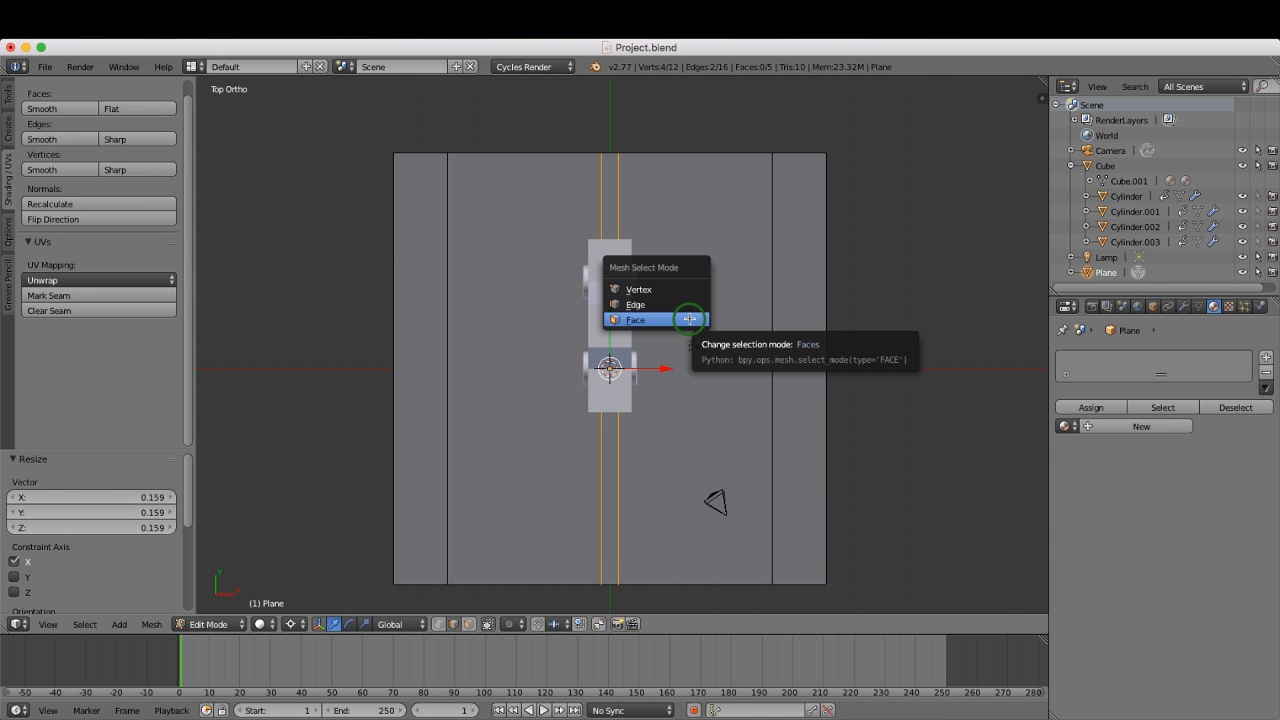
left_click(677, 319)
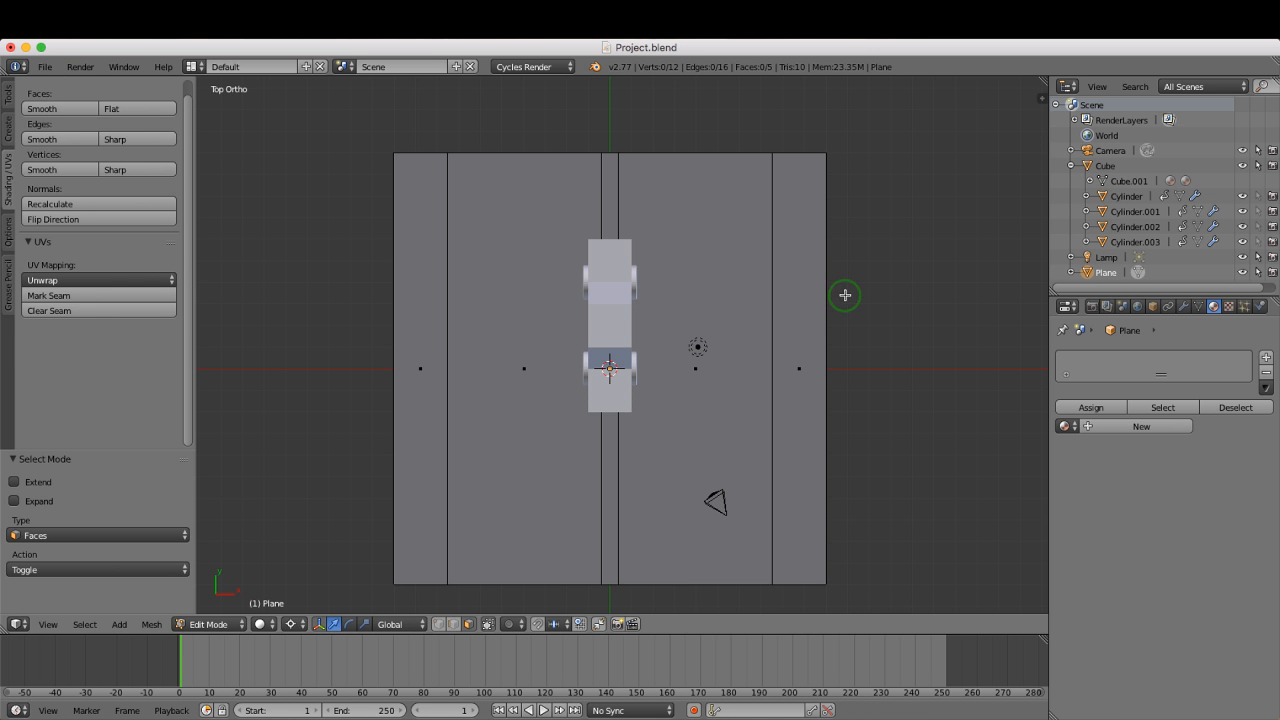
left_click(1133, 427)
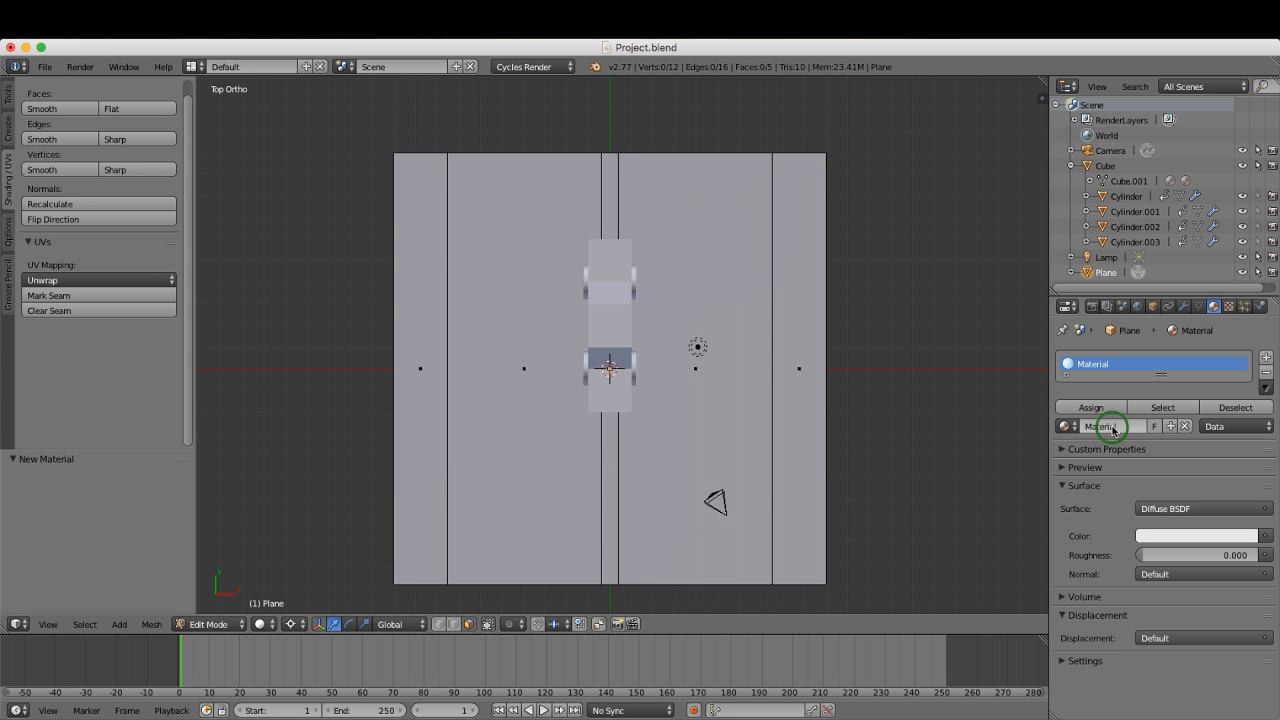
left_click(1135, 427)
left_click_drag(1126, 427, 1078, 429)
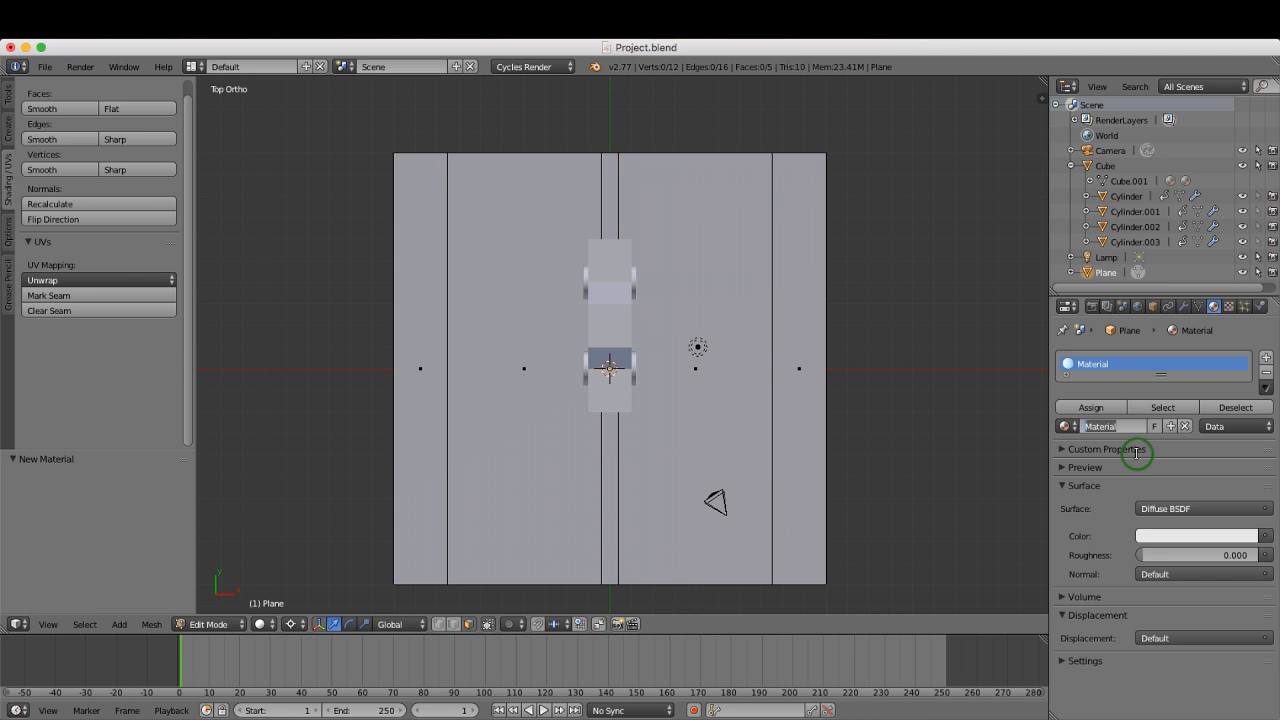
type("Road")
key("Return")
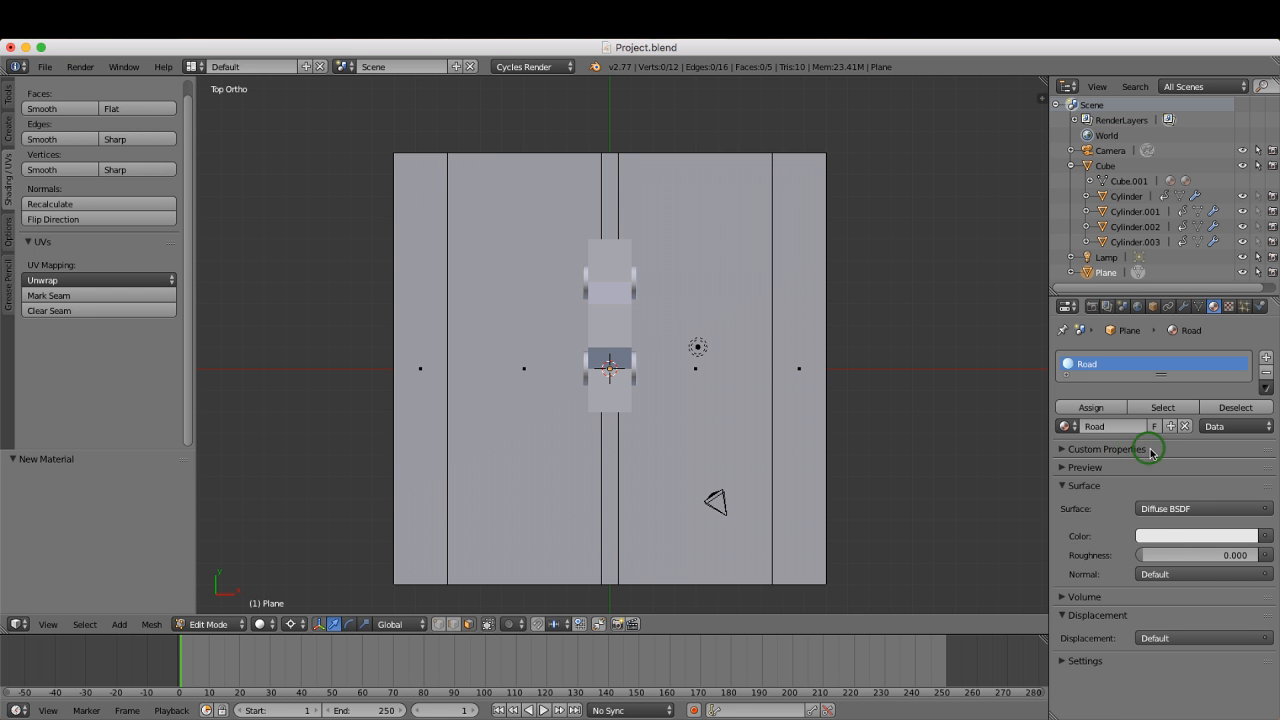
- Darken the Road material's diffuse color to a very dark gray
left_click(1167, 535)
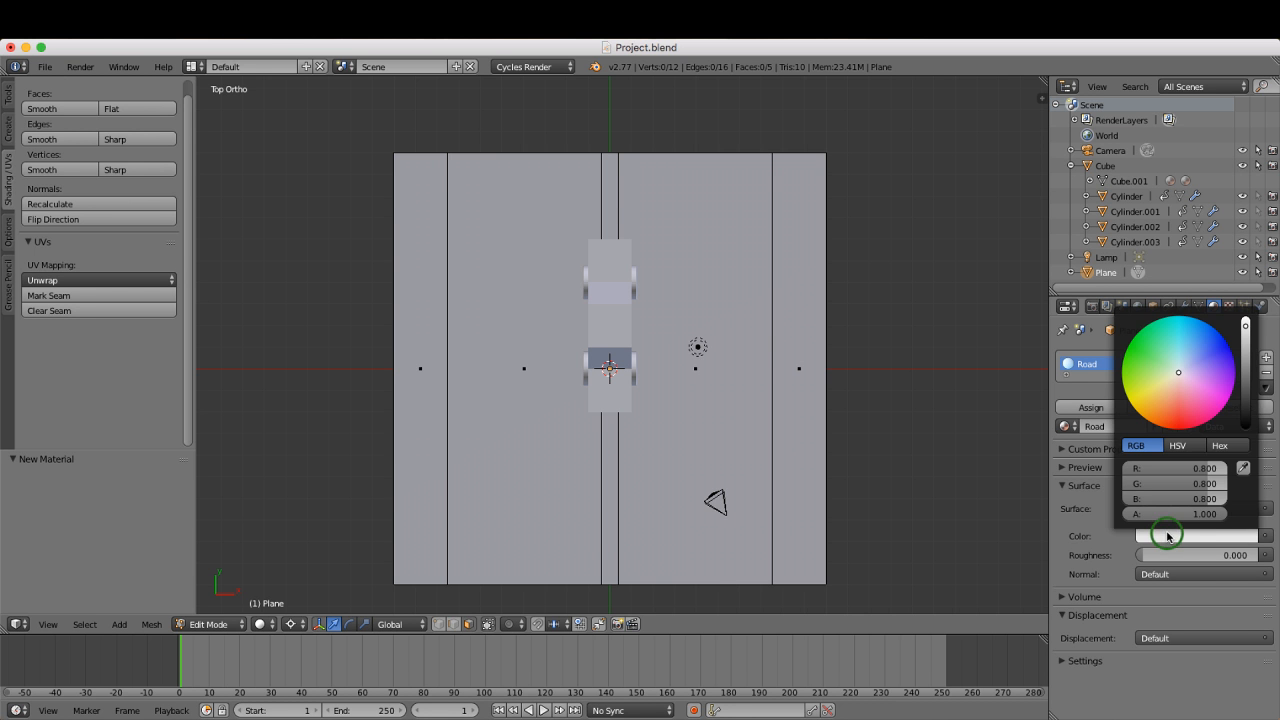
left_click(1247, 398)
left_click_drag(1247, 398, 1247, 400)
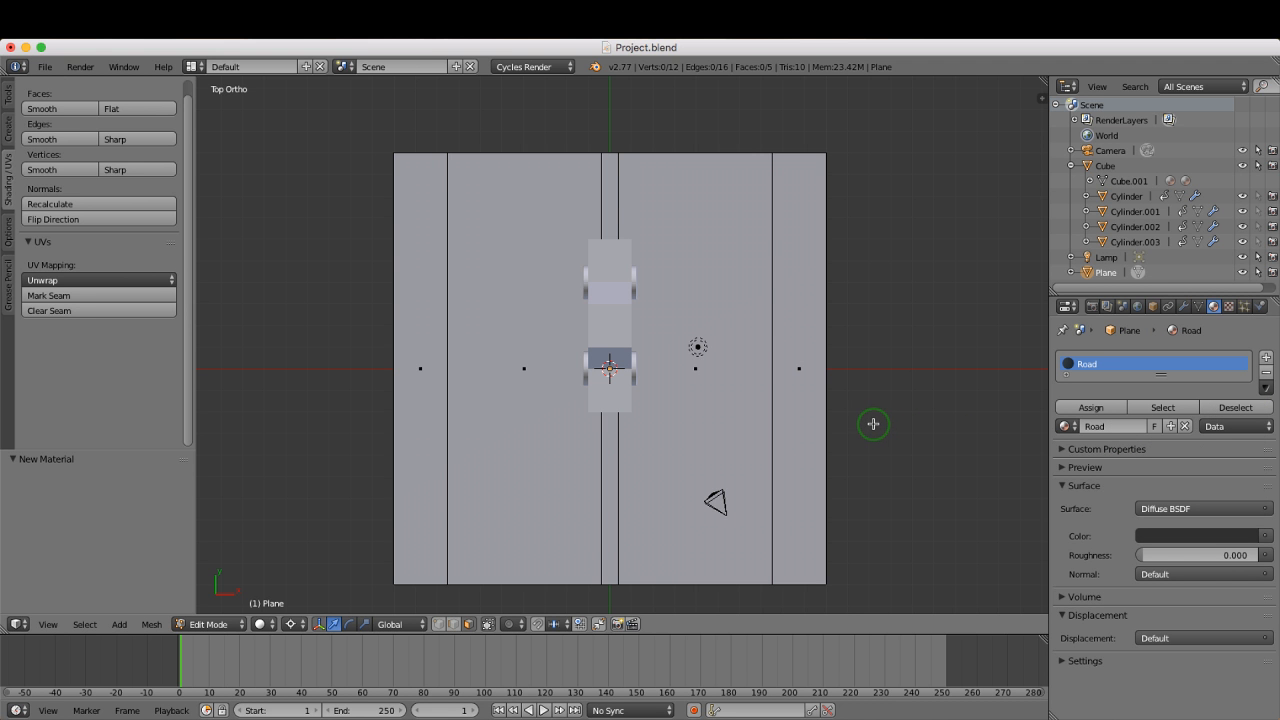
- Select the two outer side faces of the plane and add a second material named Grass
right_click(804, 367)
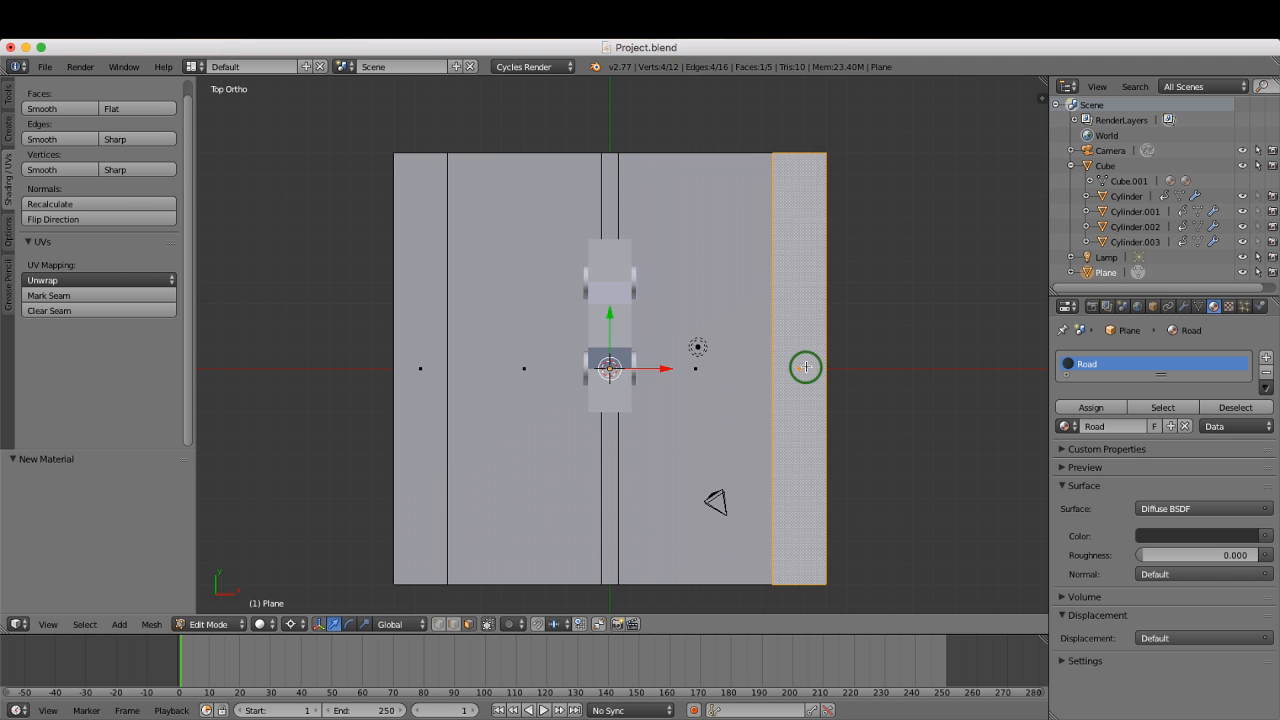
left_click(423, 368)
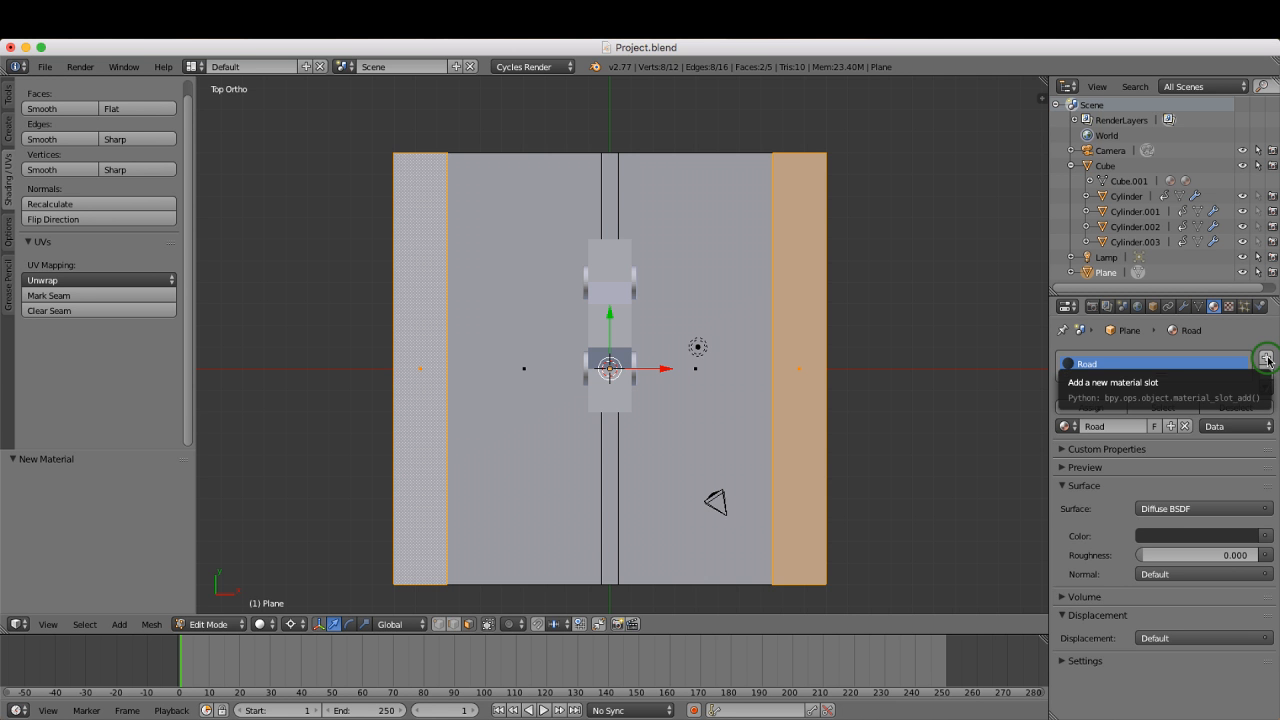
left_click(1266, 358)
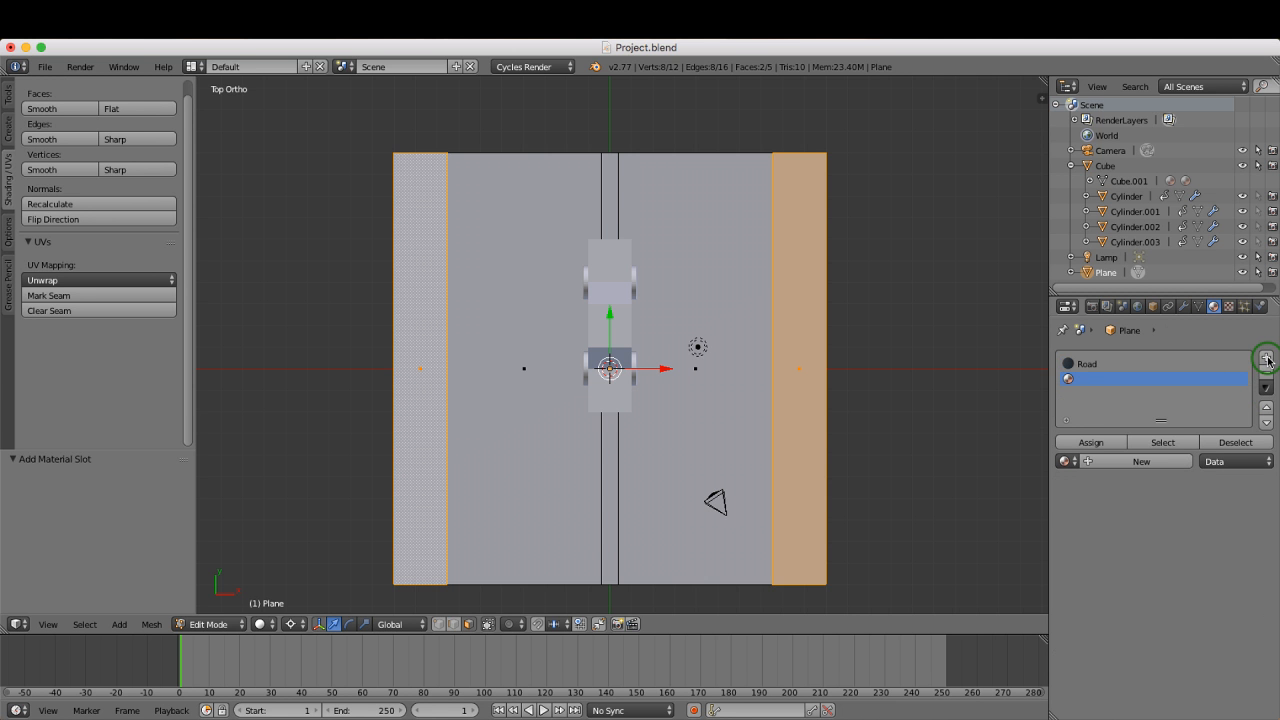
left_click(1139, 461)
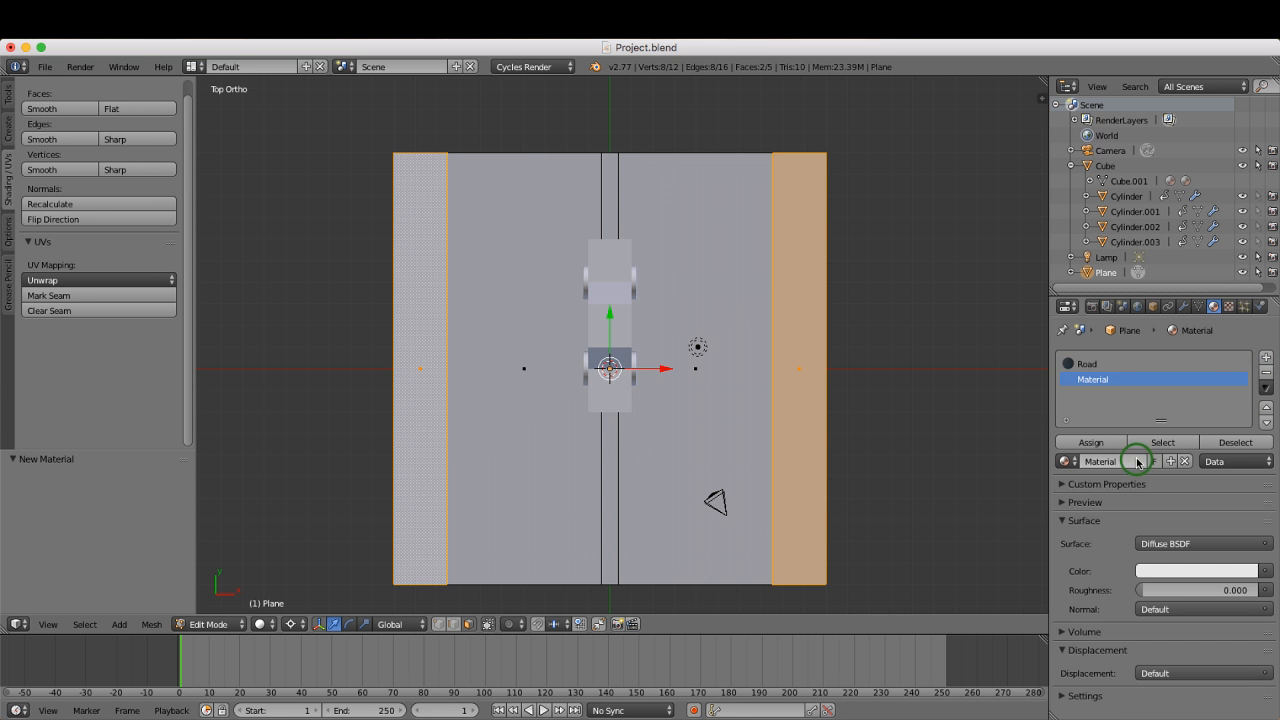
double_click(1106, 381)
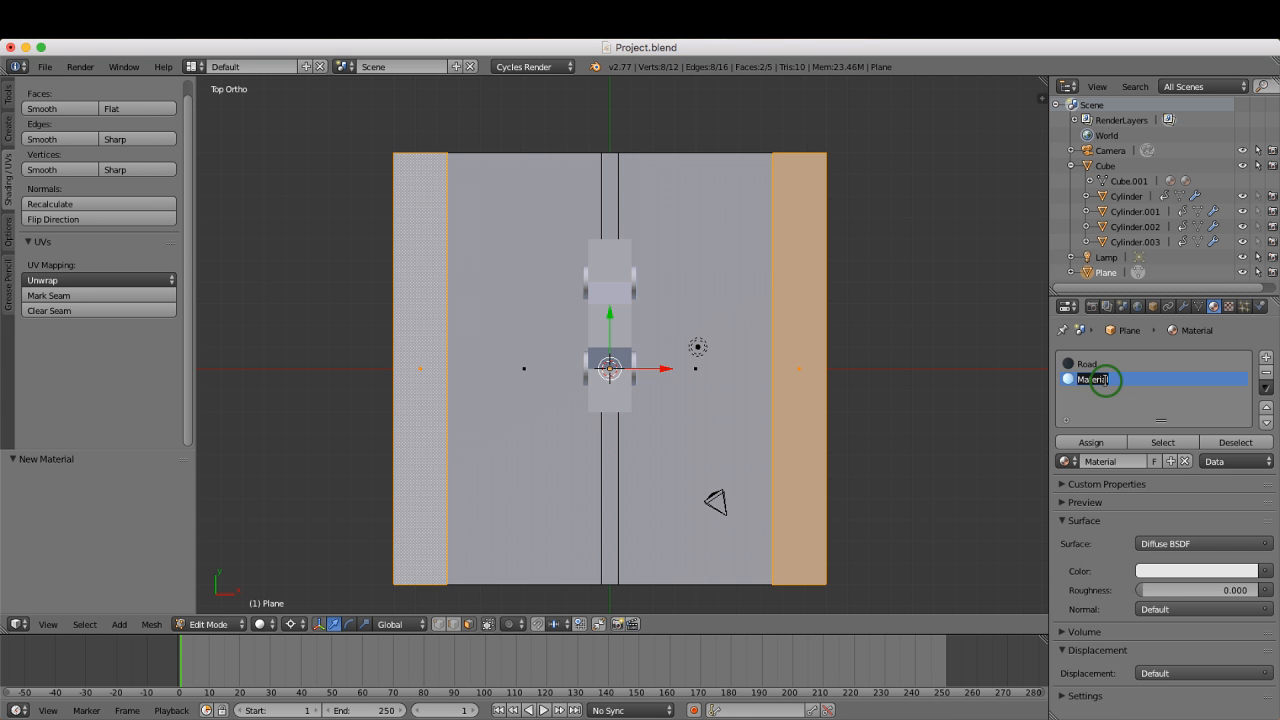
type("Grass")
key("Return")
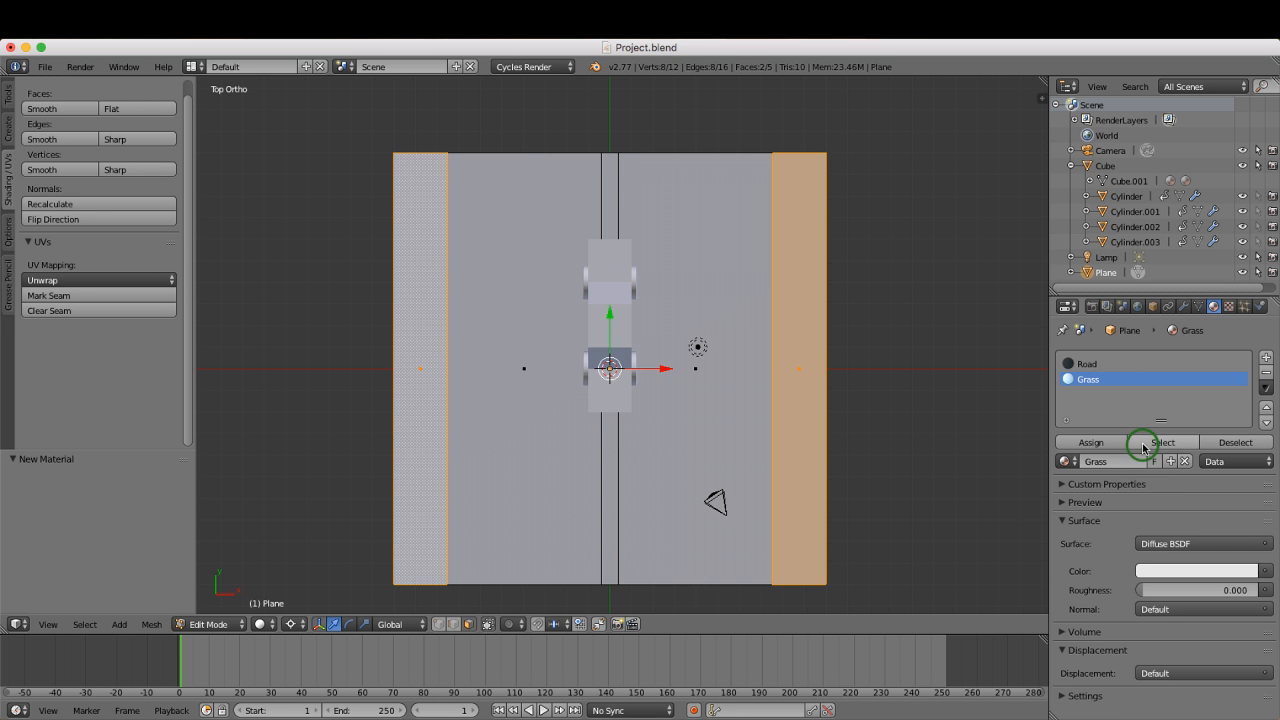
- Set the Grass material's diffuse color to a dark green and assign it to the two outer side faces
left_click(1157, 565)
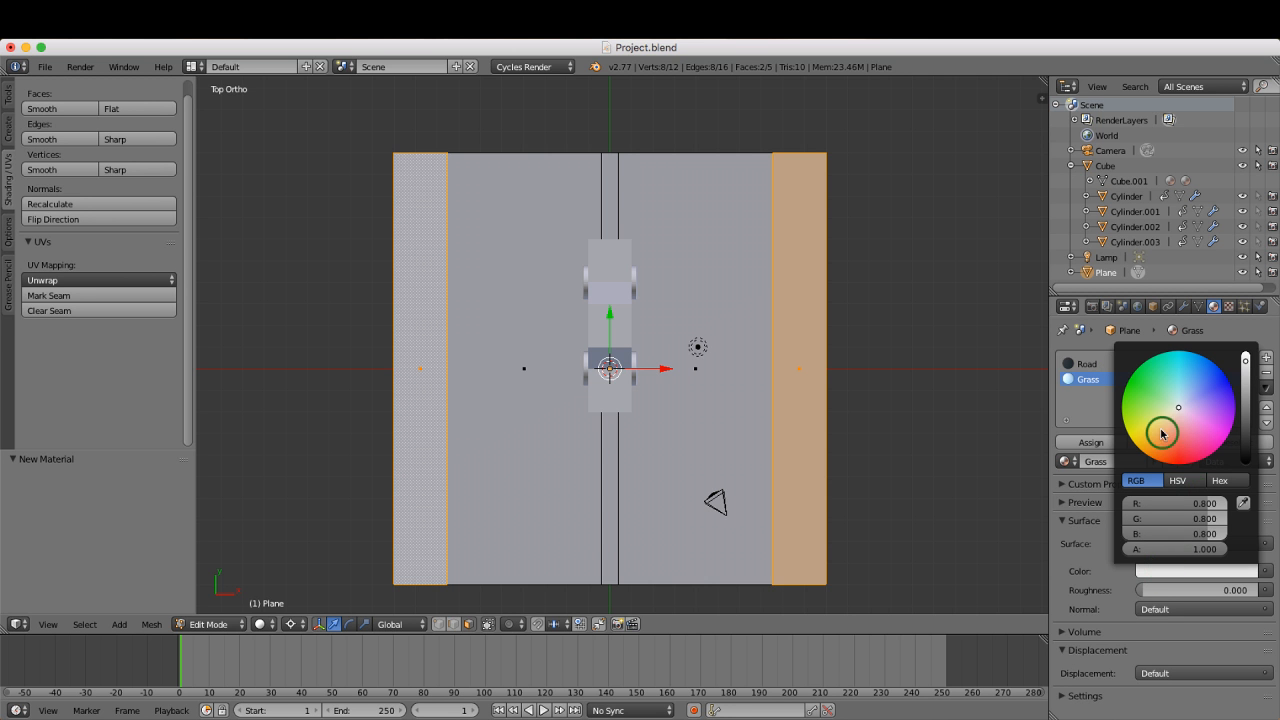
left_click_drag(1163, 431, 1144, 408)
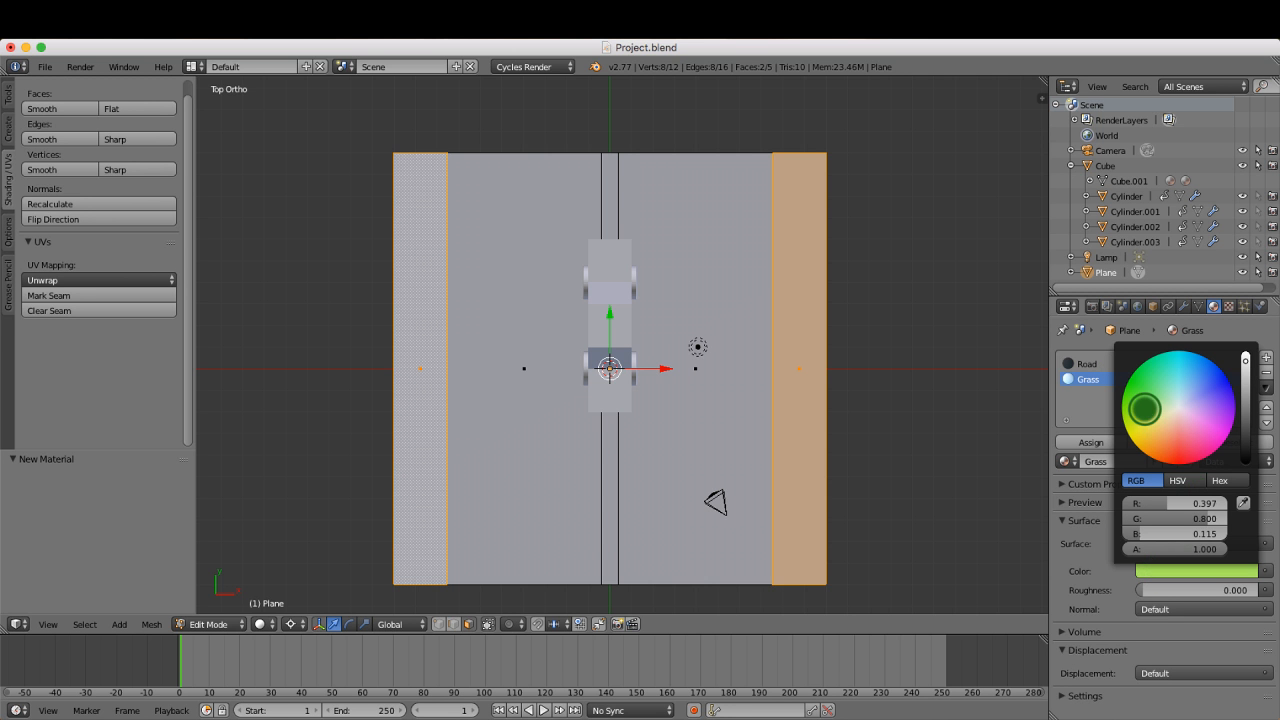
left_click(1245, 401)
left_click_drag(1245, 402, 1246, 400)
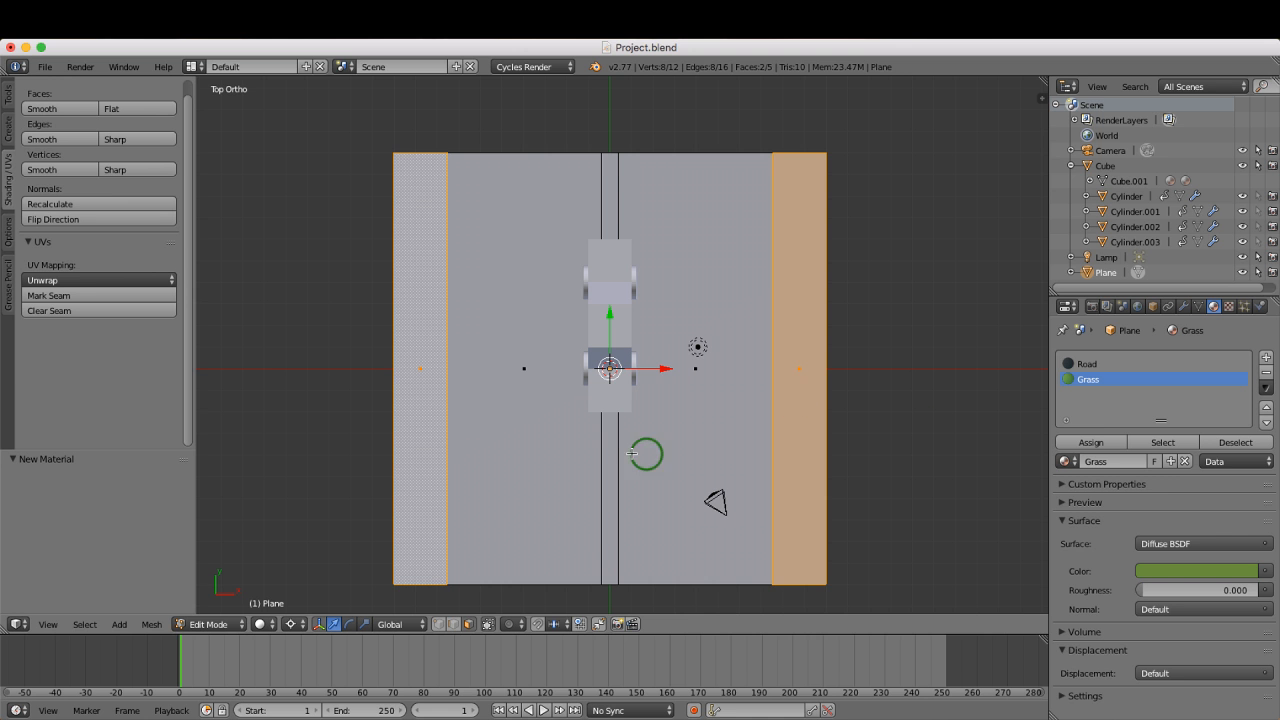
left_click(1091, 445)
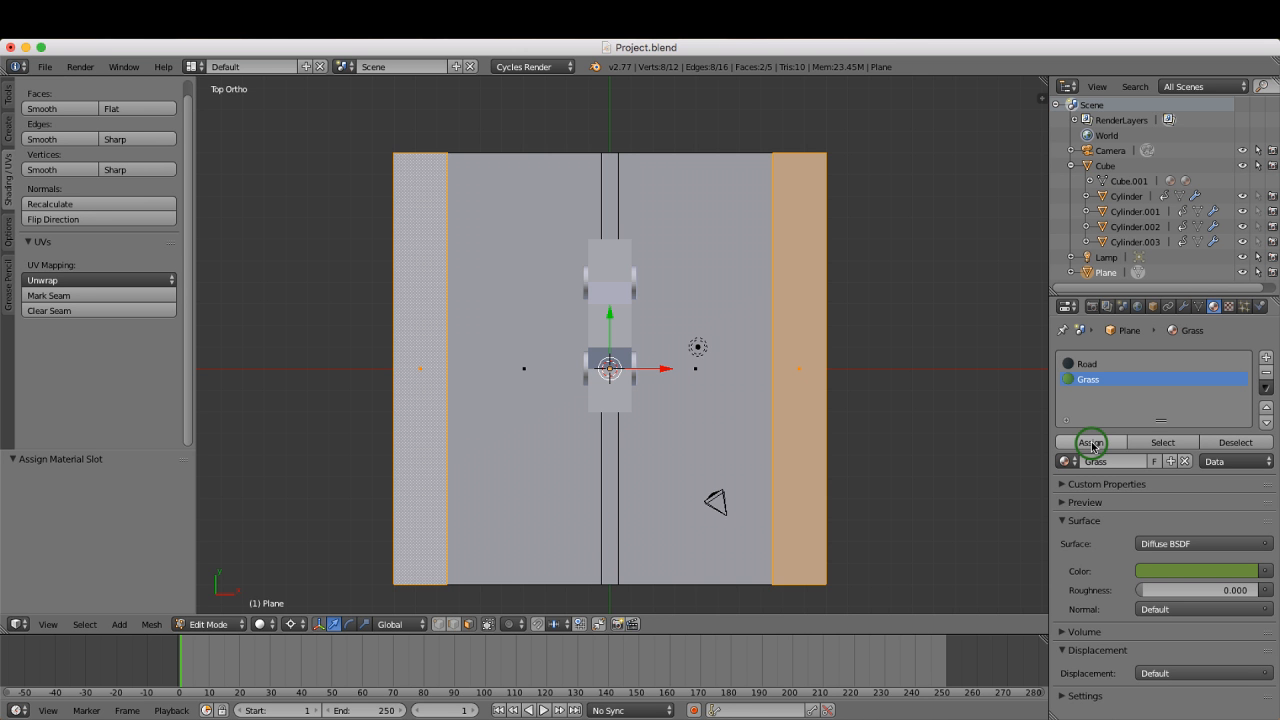
- Add a third material named WhiteLine, keeping its default white color, and assign it to the narrow center strip face
right_click(609, 442)
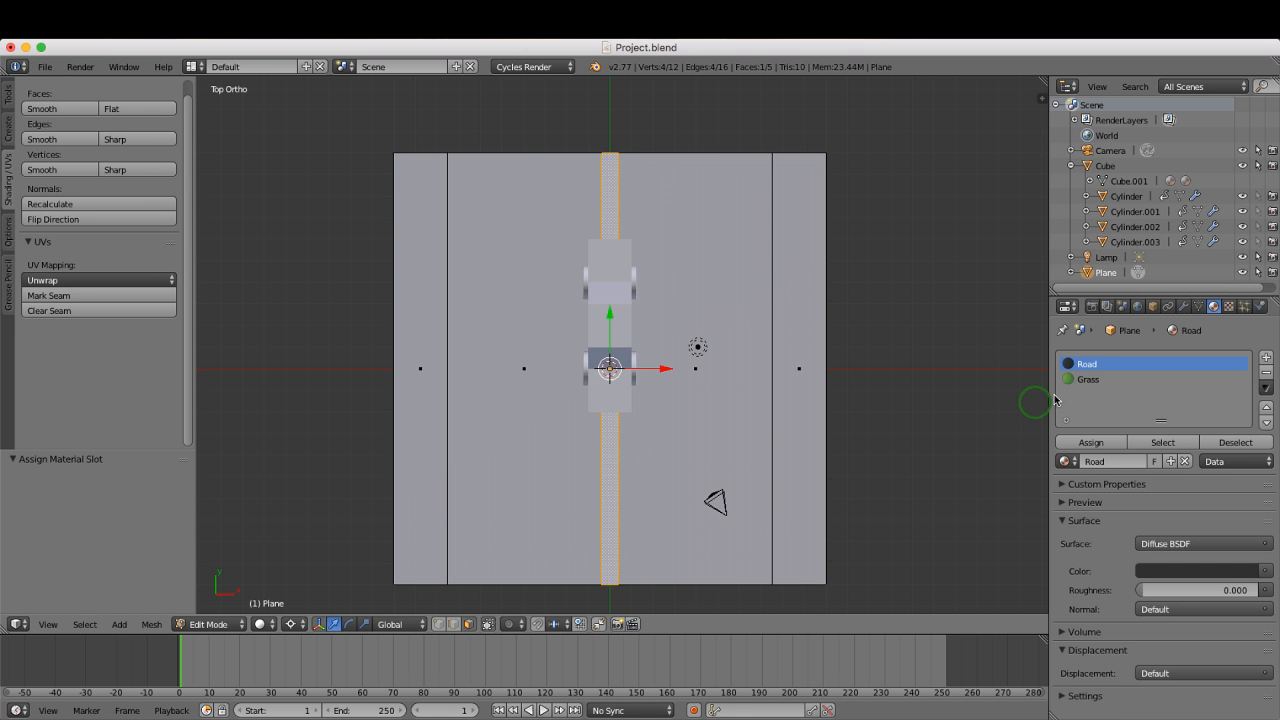
left_click(1266, 357)
left_click(1139, 463)
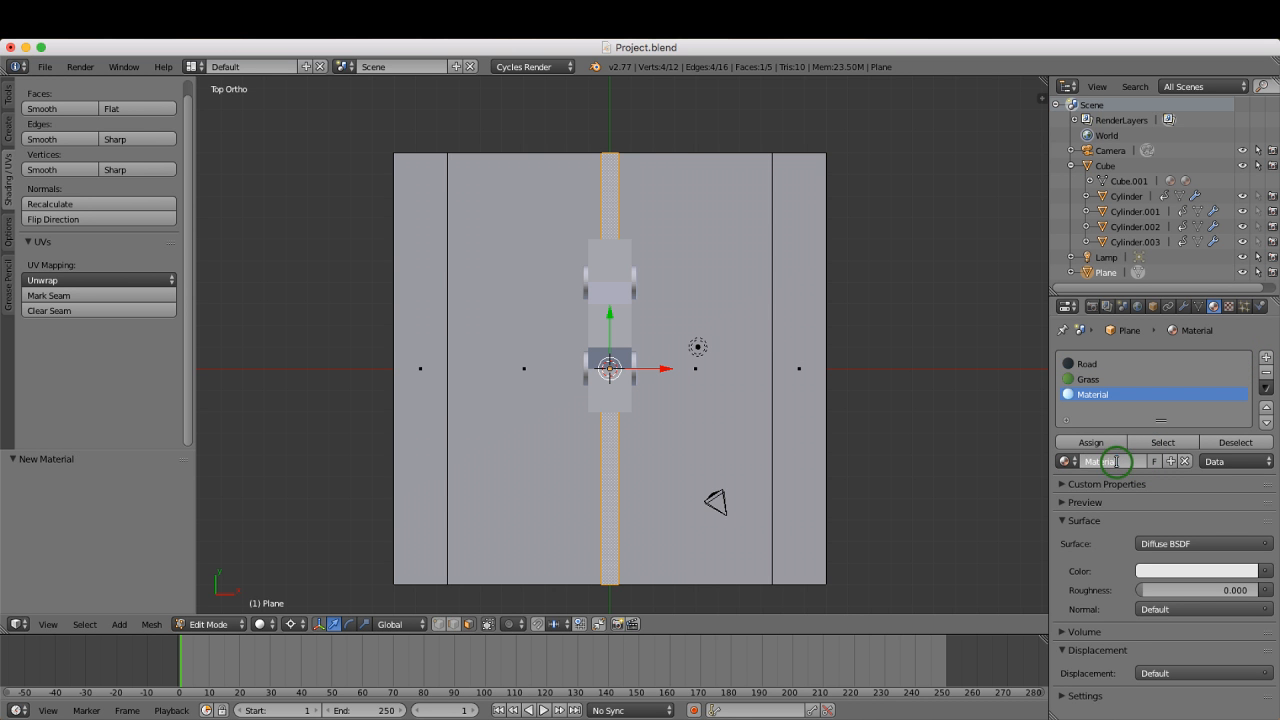
left_click(1092, 463)
double_click(1127, 459)
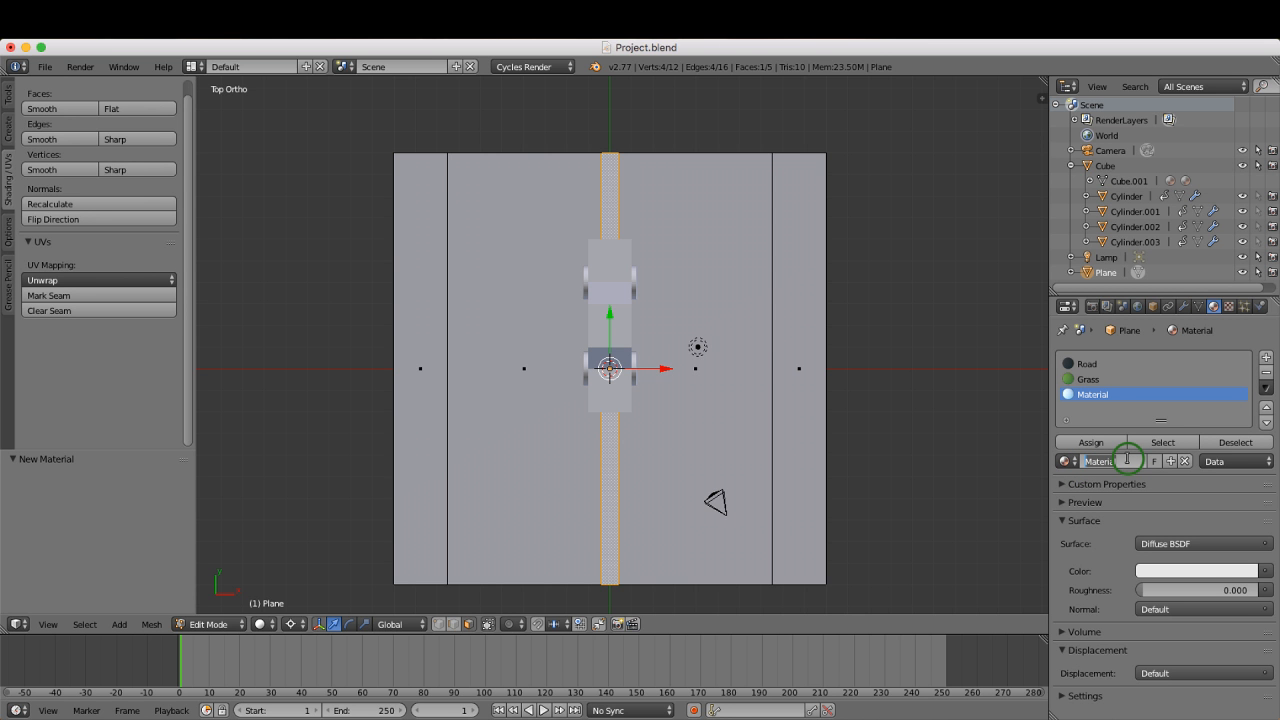
type("WhiteLine")
key("Return")
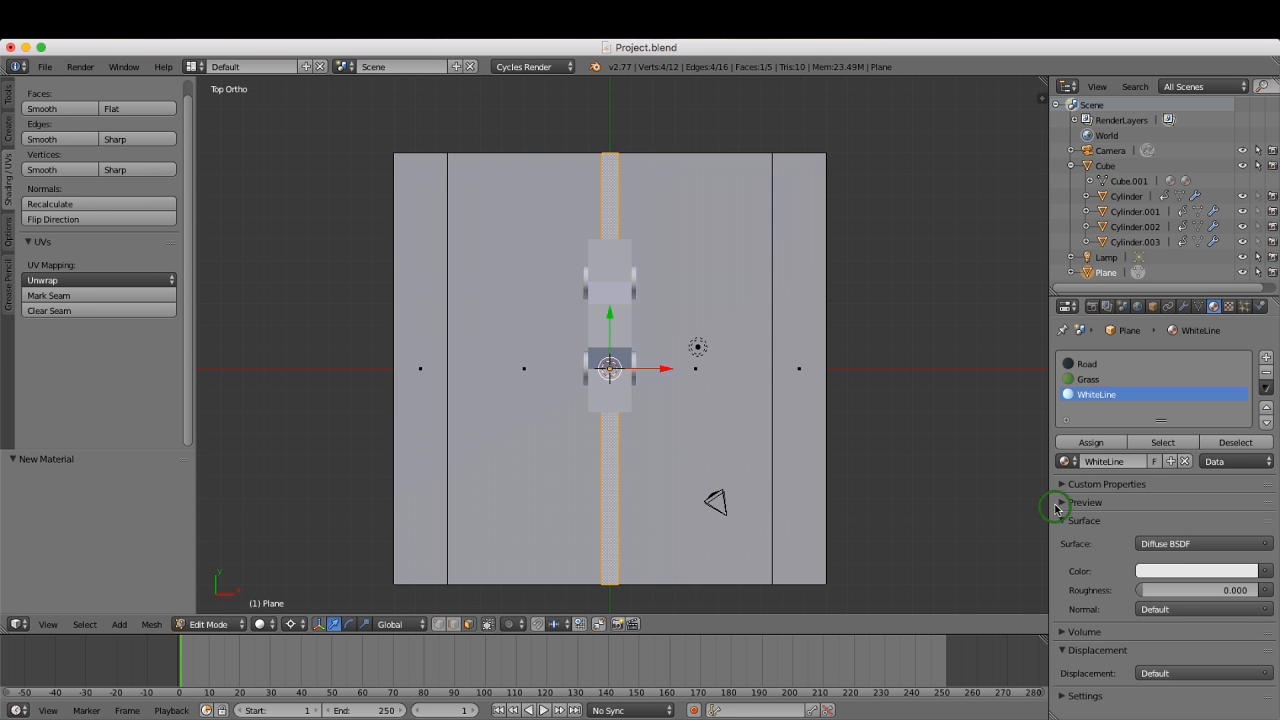
left_click(1086, 445)
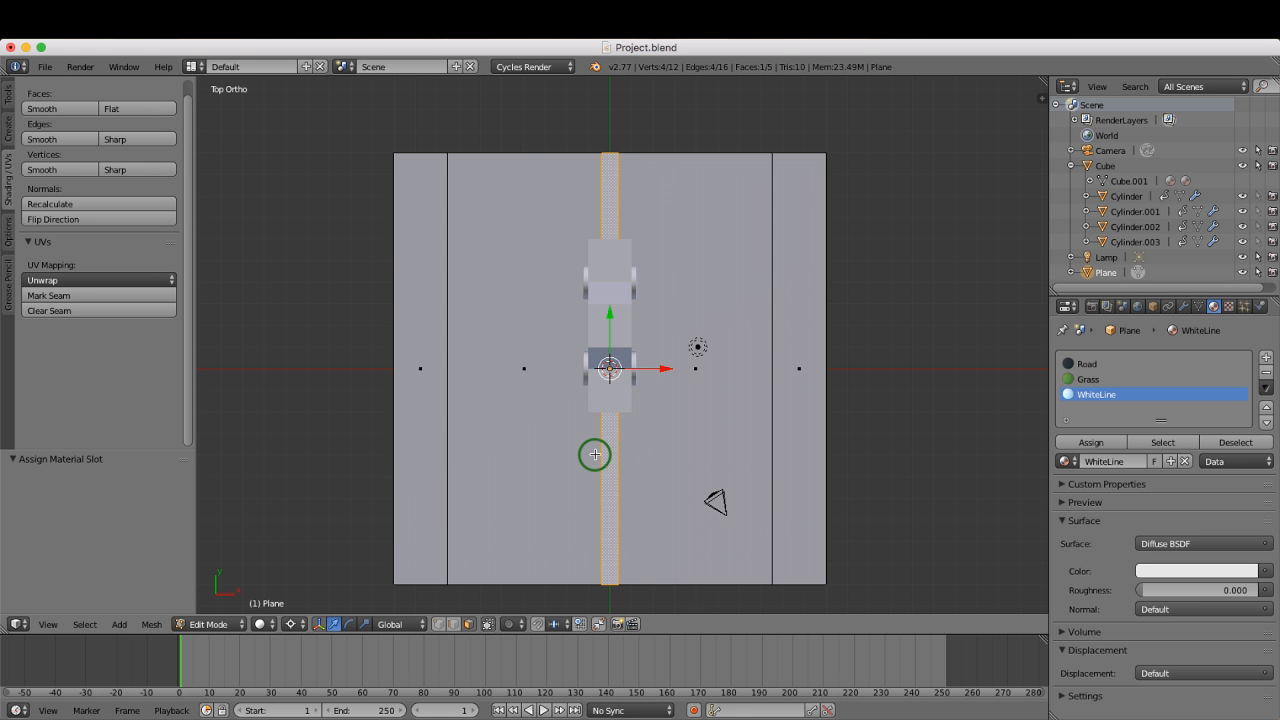
- Preview the road materials from above in Rendered viewport shading, and return to Solid shading
key("z")
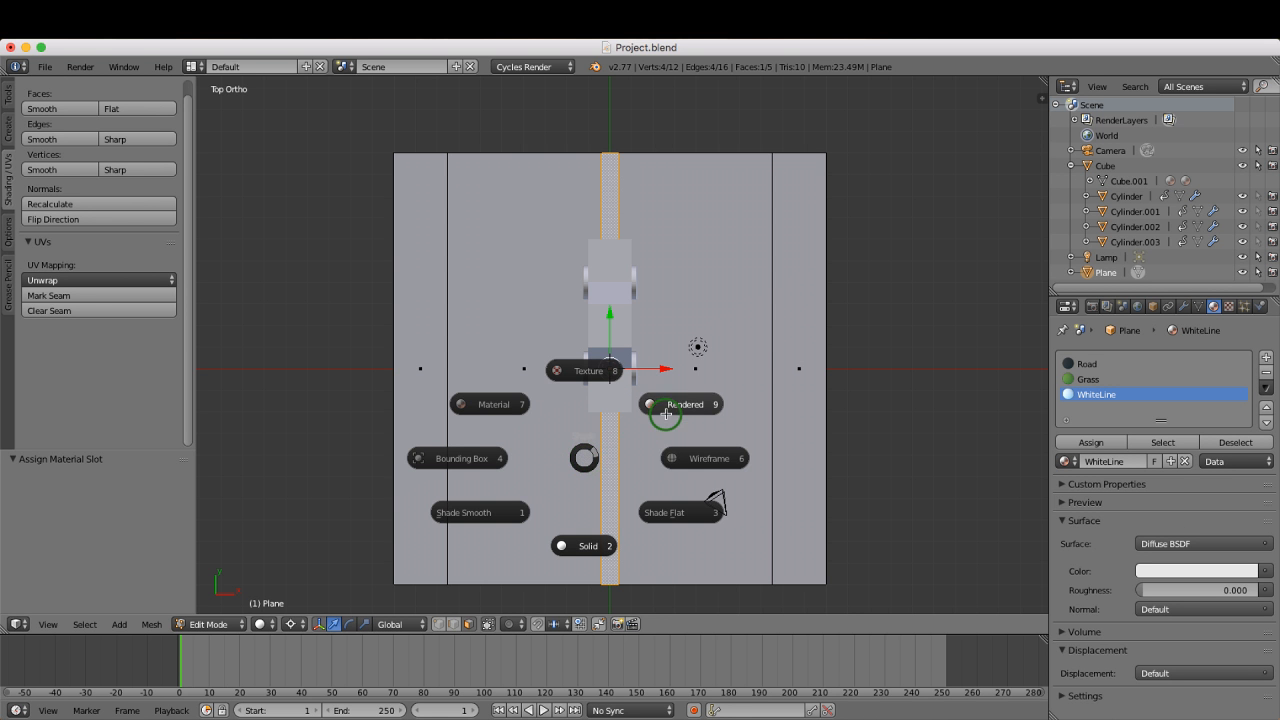
left_click(684, 406)
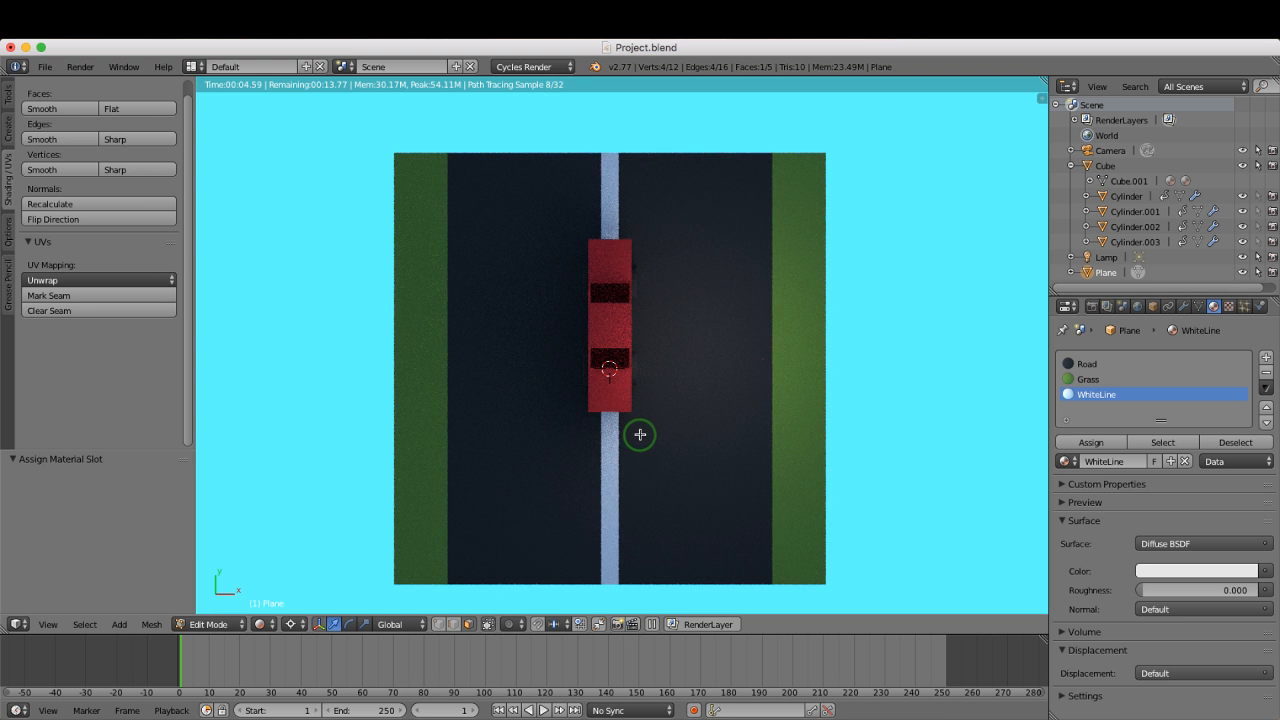
key("z")
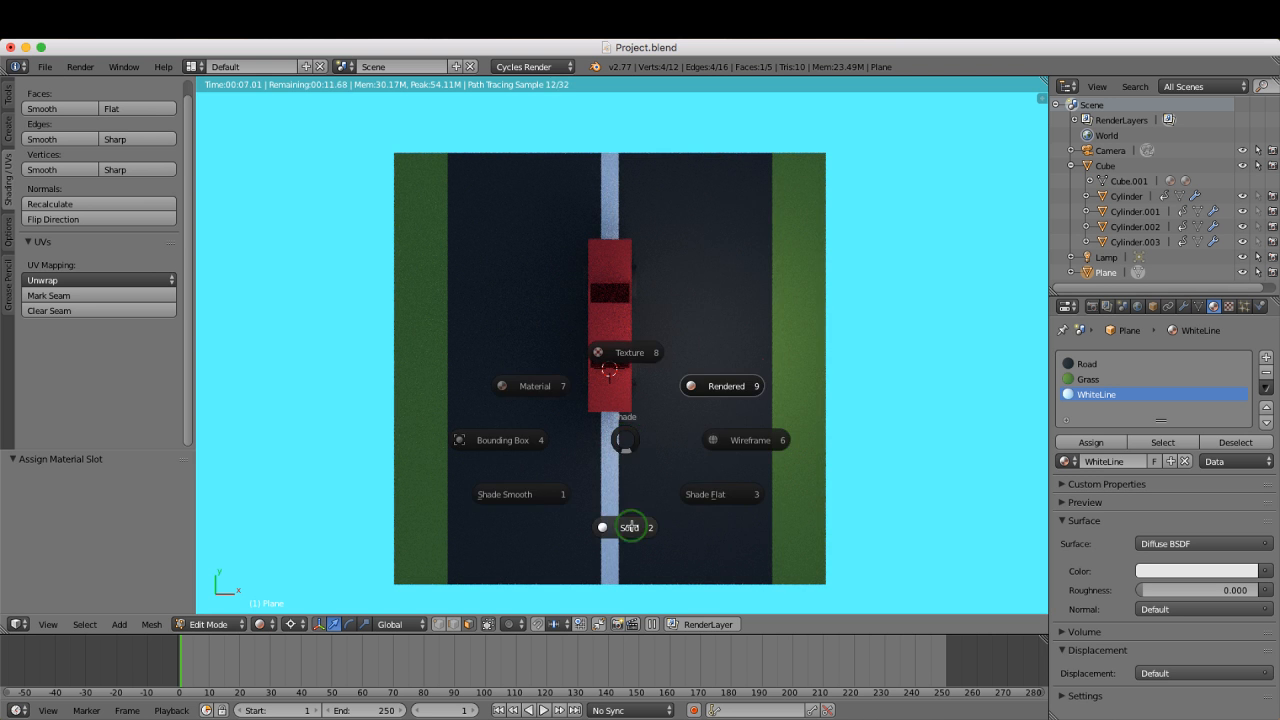
left_click(631, 527)
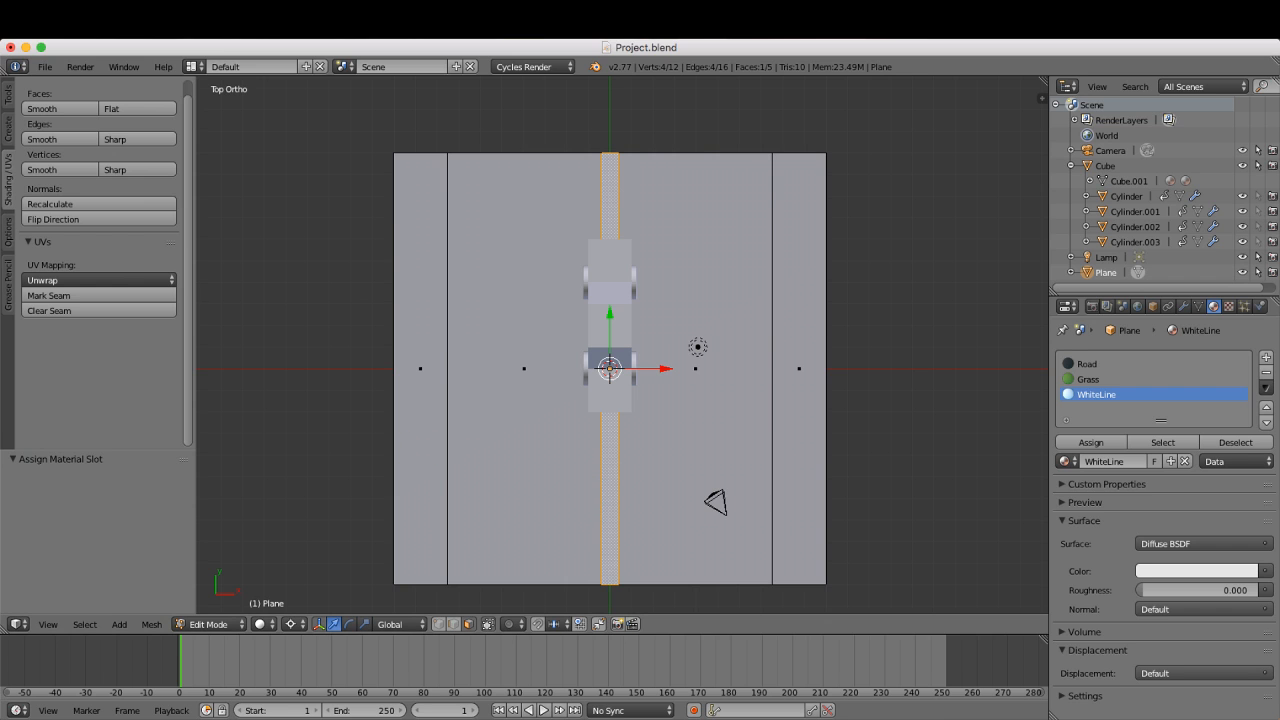